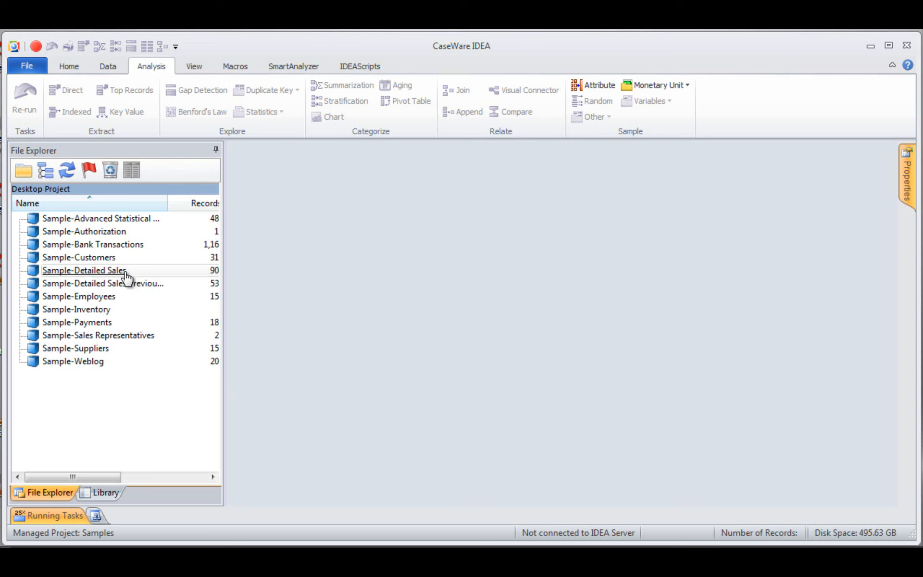
- Open the Sample-Detailed Sales and Sample-Customers databases and place Sample-Customers in a new horizontal tab group
{"action": "double_click", "coordinate": [67, 273]}
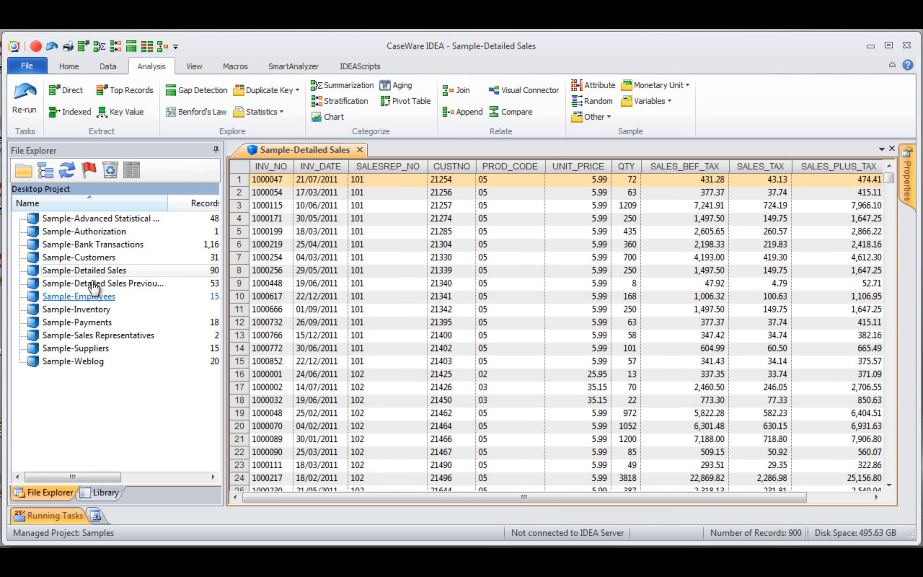
{"action": "double_click", "coordinate": [94, 259]}
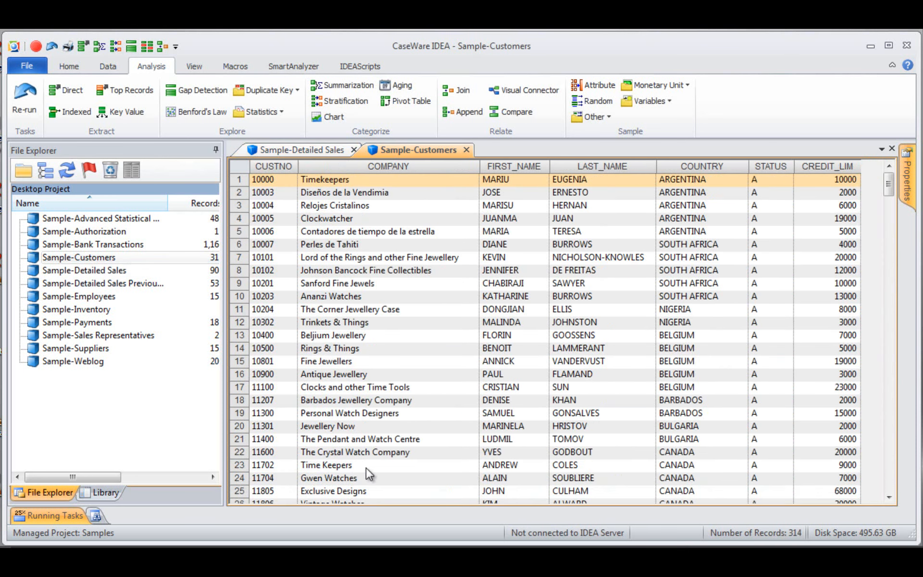
{"action": "left_click_drag", "start_coordinate": [414, 149], "coordinate": [529, 258]}
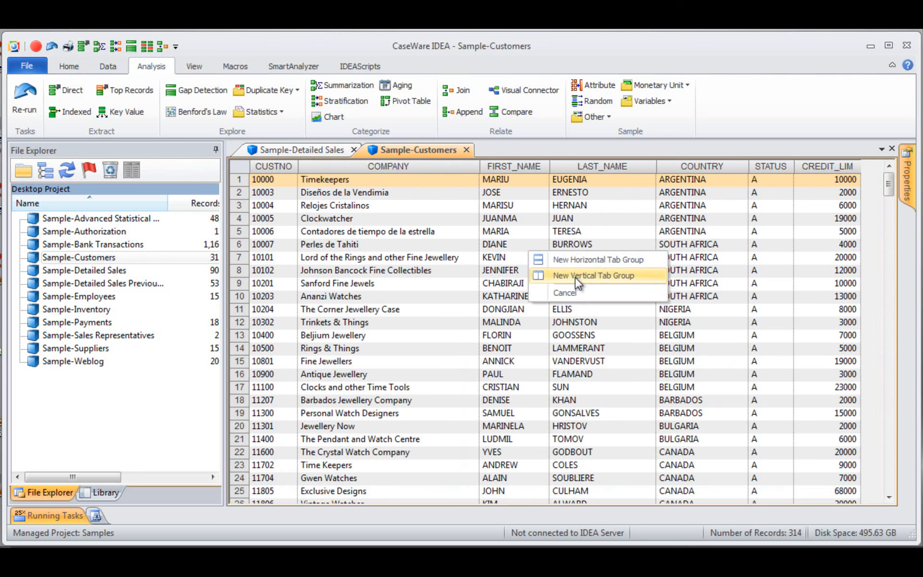
{"action": "left_click", "coordinate": [574, 259]}
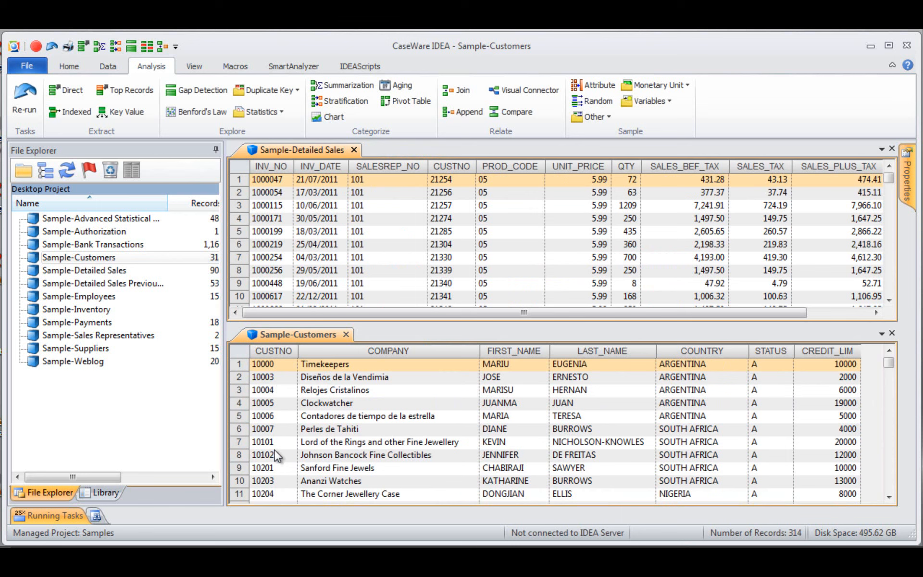
- Sort the Sample-Detailed Sales records by CUSTNO in ascending order to compare them with Sample-Customers, and close both databases
{"action": "left_click", "coordinate": [450, 166]}
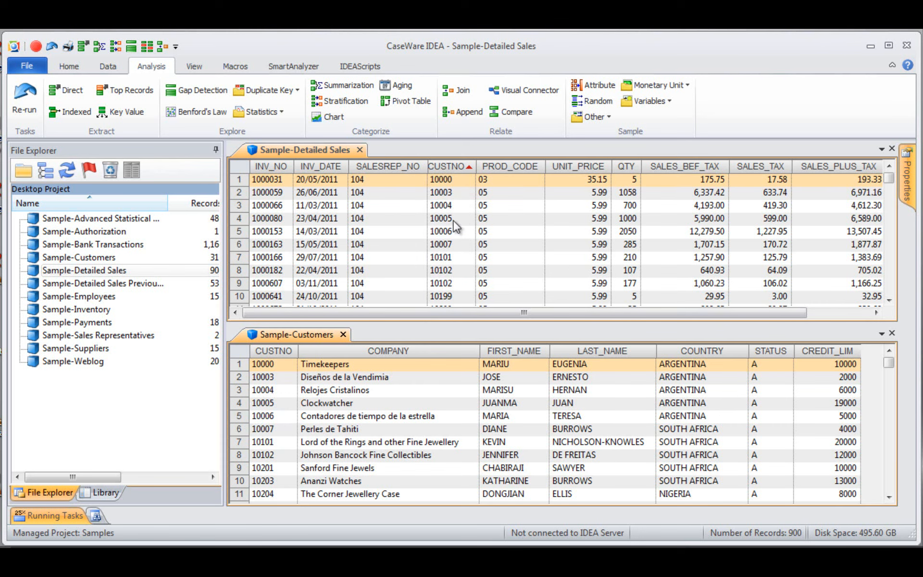
{"action": "left_click", "coordinate": [892, 332]}
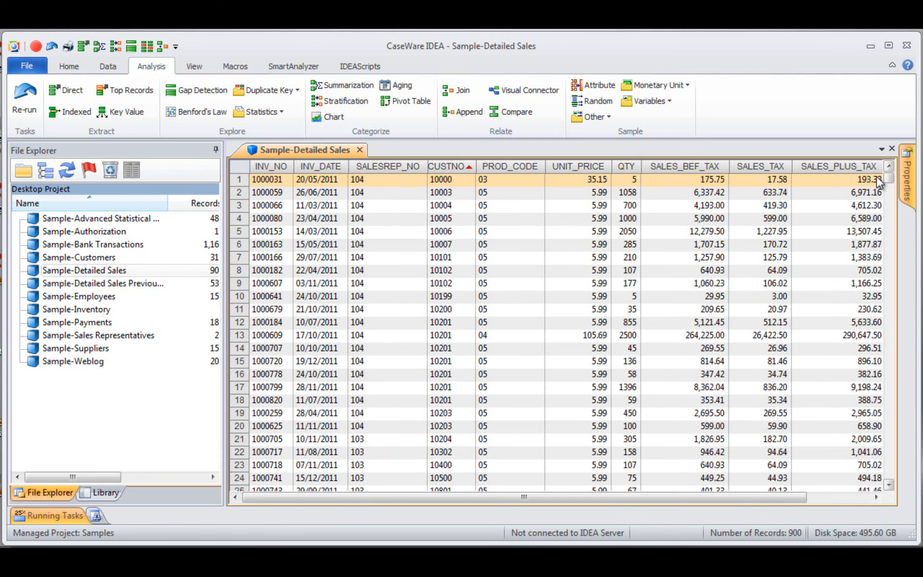
{"action": "left_click", "coordinate": [891, 149]}
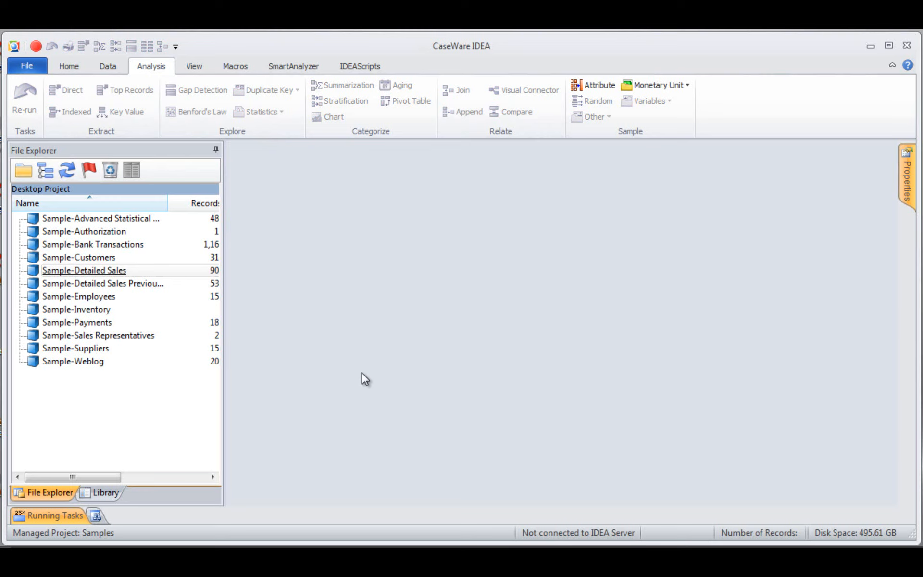
- Open Sample-Detailed Sales and Sample-Customers, and make Sample-Detailed Sales the active database
{"action": "double_click", "coordinate": [73, 271]}
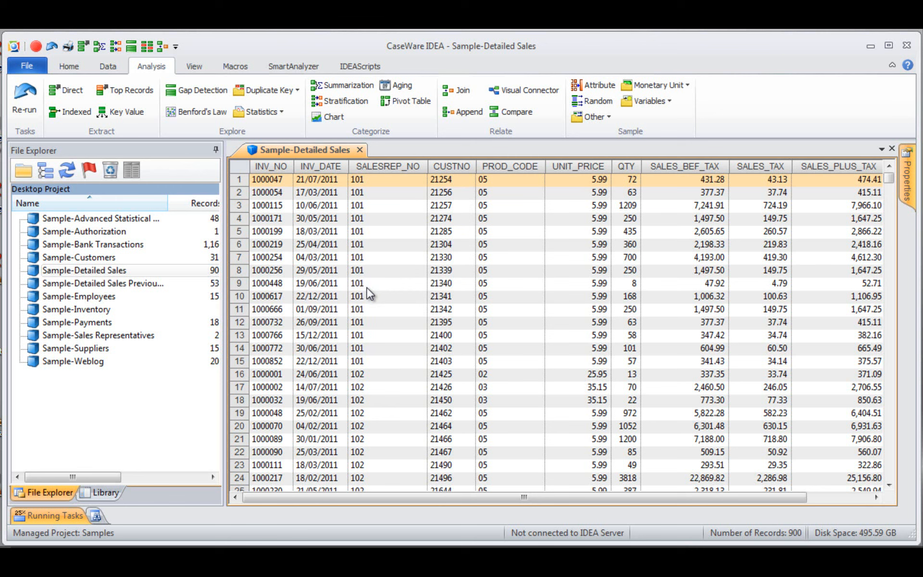
{"action": "double_click", "coordinate": [100, 259]}
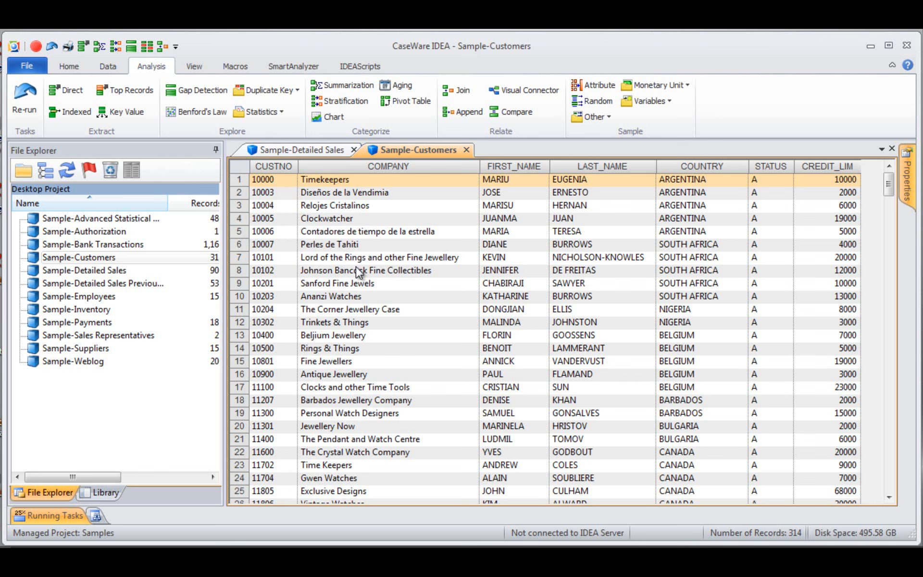
{"action": "double_click", "coordinate": [87, 271]}
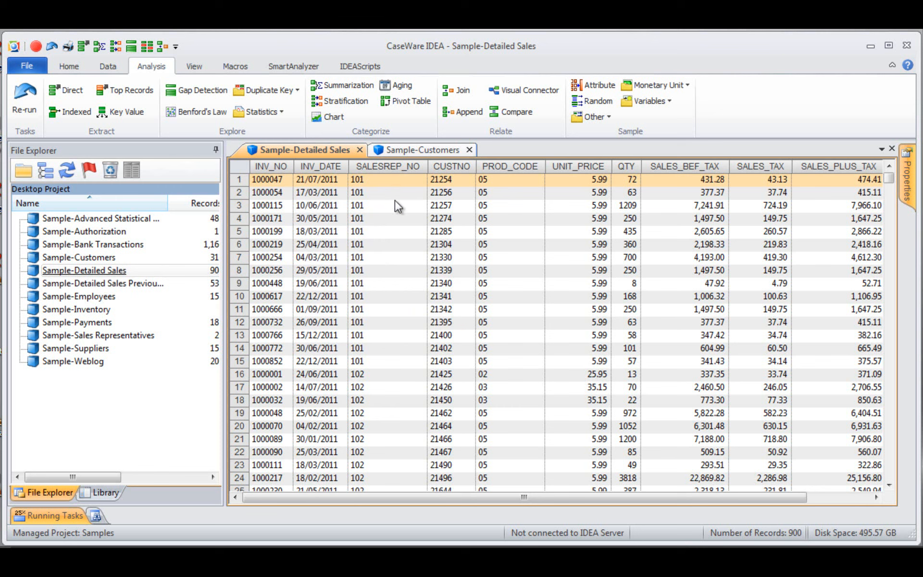
{"action": "left_click", "coordinate": [463, 91]}
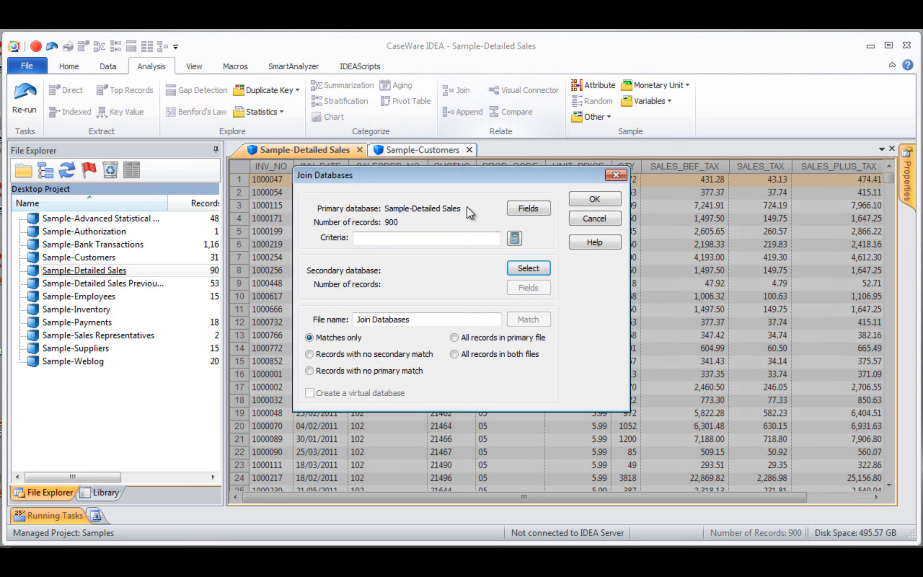
{"action": "left_click", "coordinate": [520, 270]}
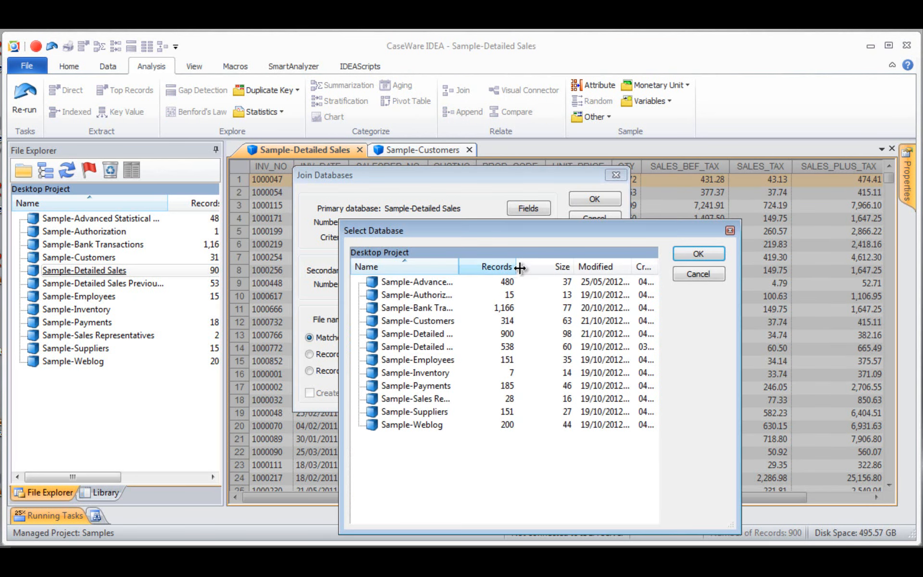
{"action": "double_click", "coordinate": [437, 324]}
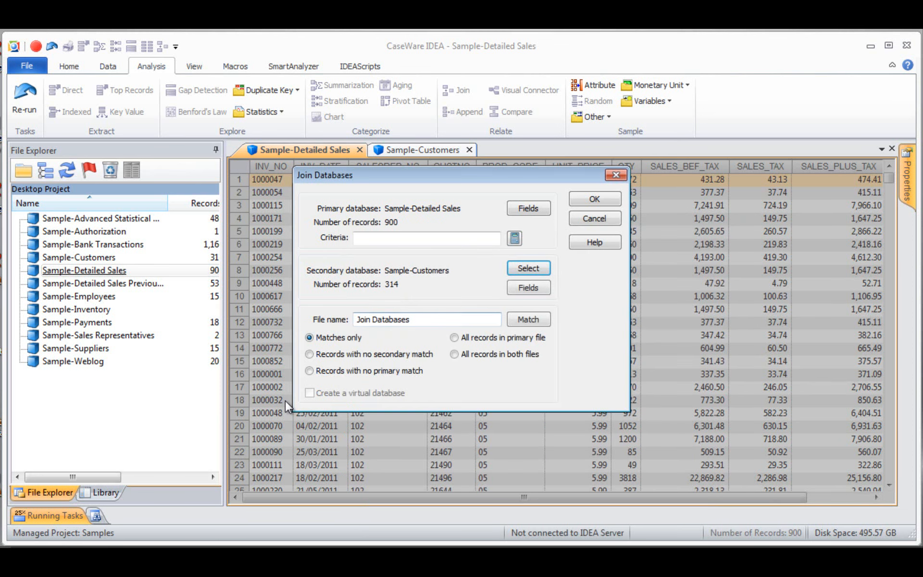
{"action": "left_click", "coordinate": [593, 217]}
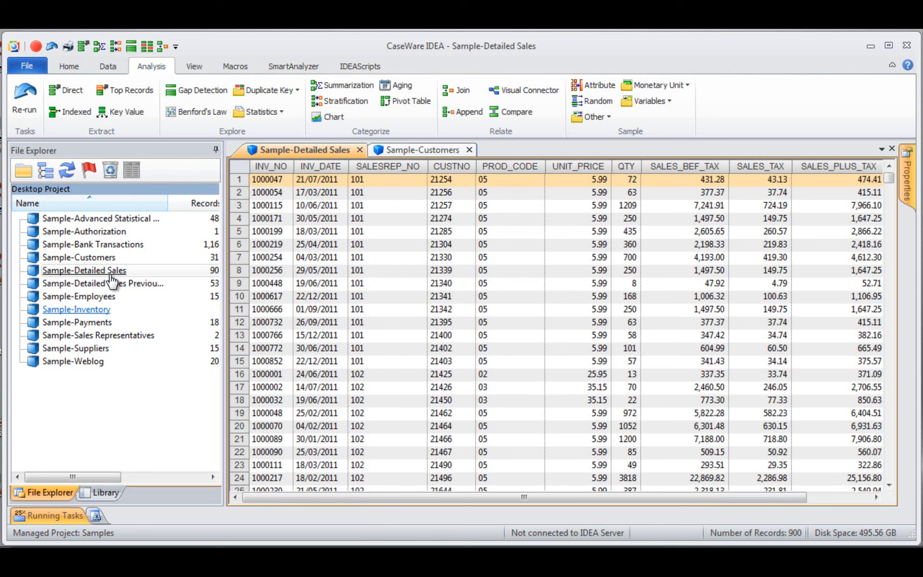
- Start a join of Sample-Customers as the secondary database with the open Sample-Detailed Sales database
{"action": "right_click", "coordinate": [84, 259]}
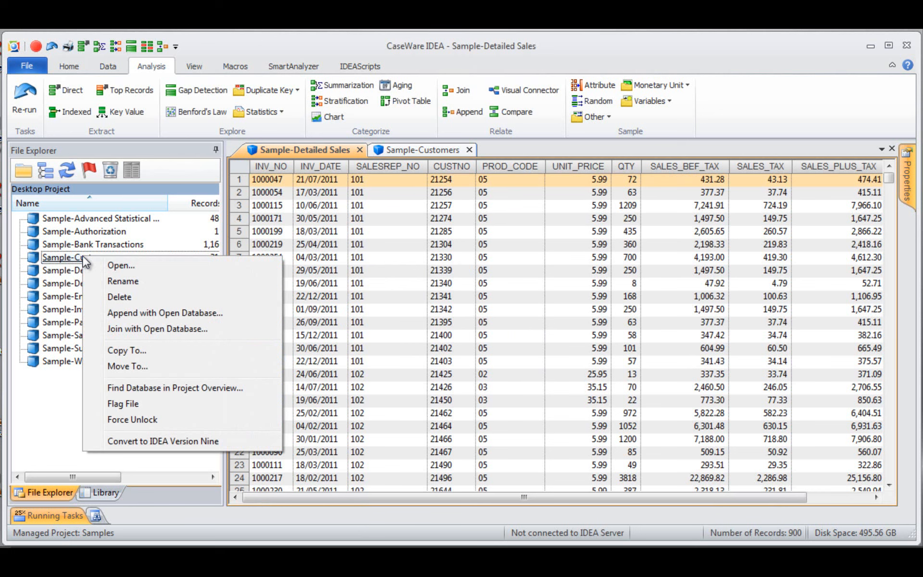
{"action": "left_click", "coordinate": [163, 328]}
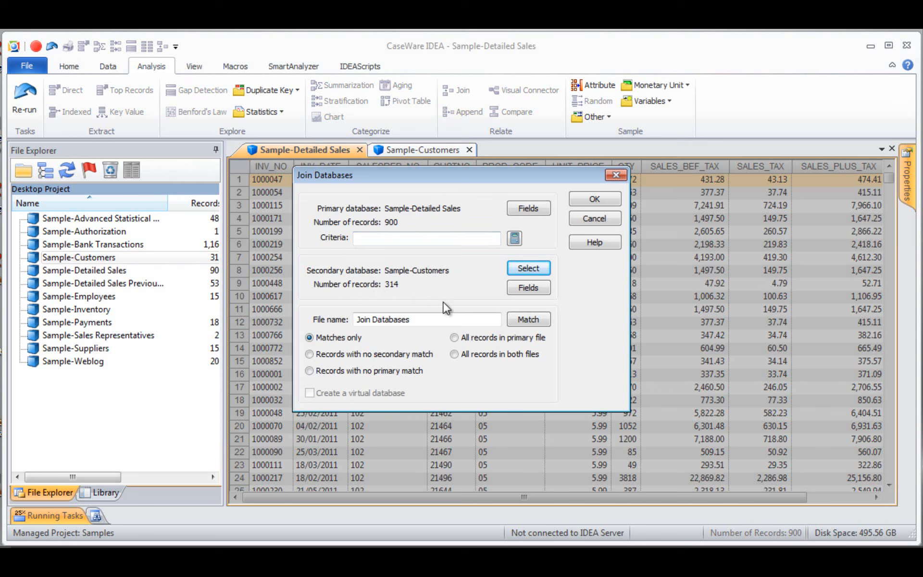
- Review the fields to include from the primary and secondary databases and the criteria's Equation Editor without making changes
{"action": "left_click", "coordinate": [528, 208]}
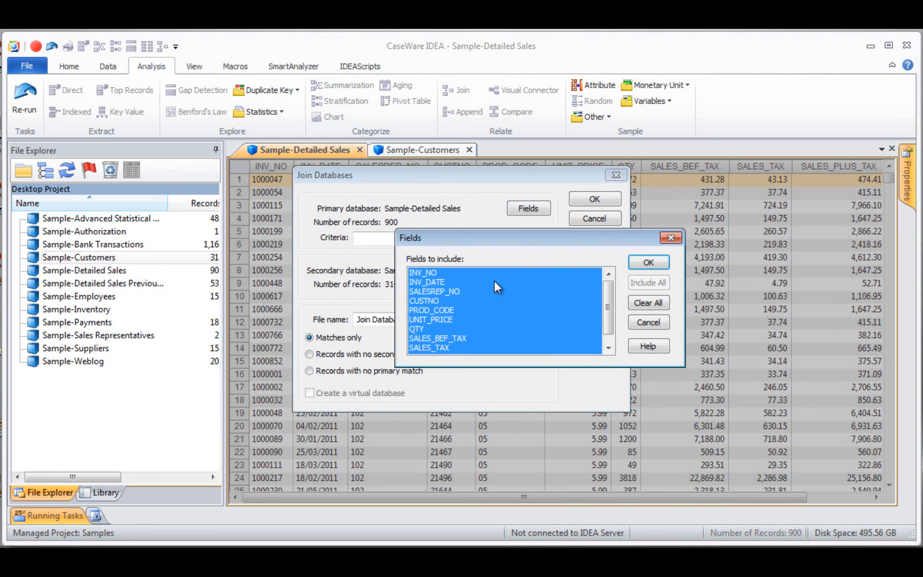
{"action": "left_click", "coordinate": [645, 322]}
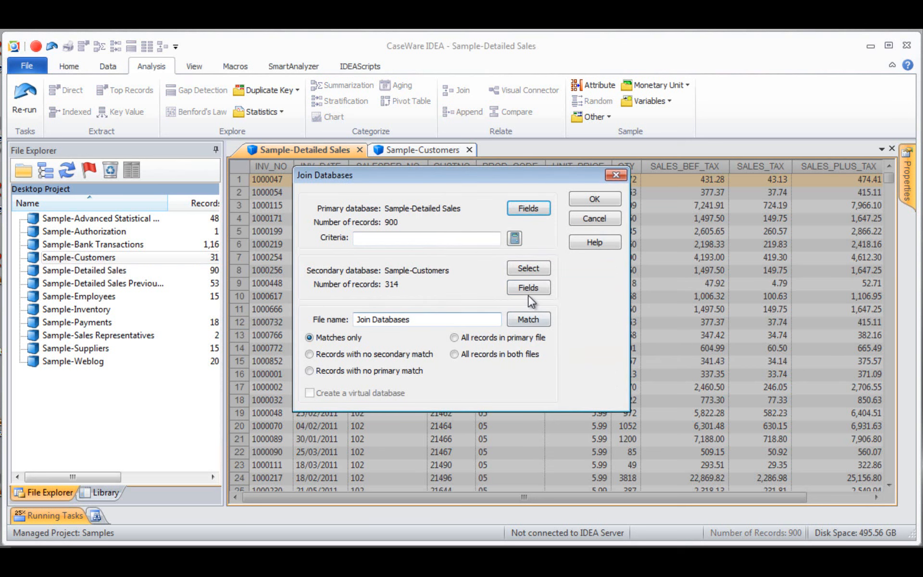
{"action": "left_click", "coordinate": [527, 292]}
{"action": "left_click", "coordinate": [642, 327]}
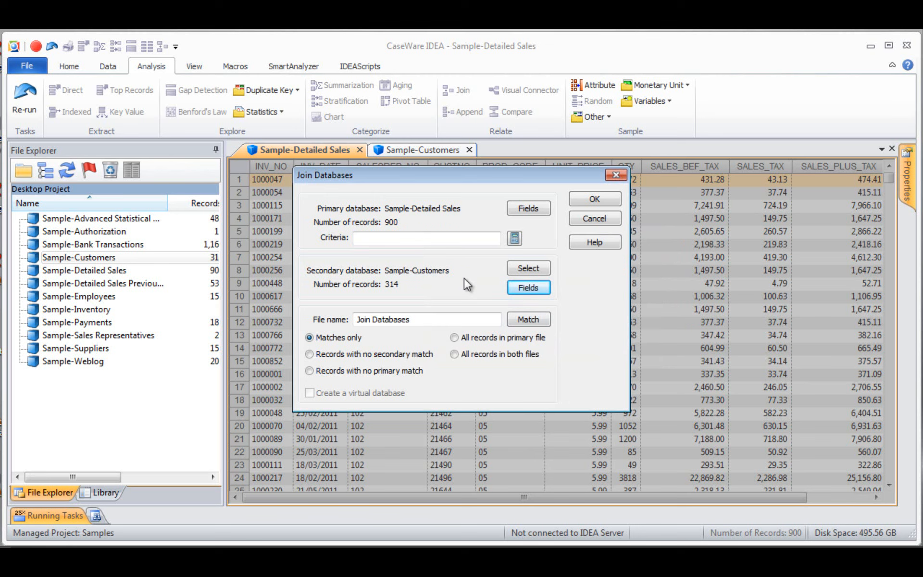
{"action": "left_click", "coordinate": [510, 288]}
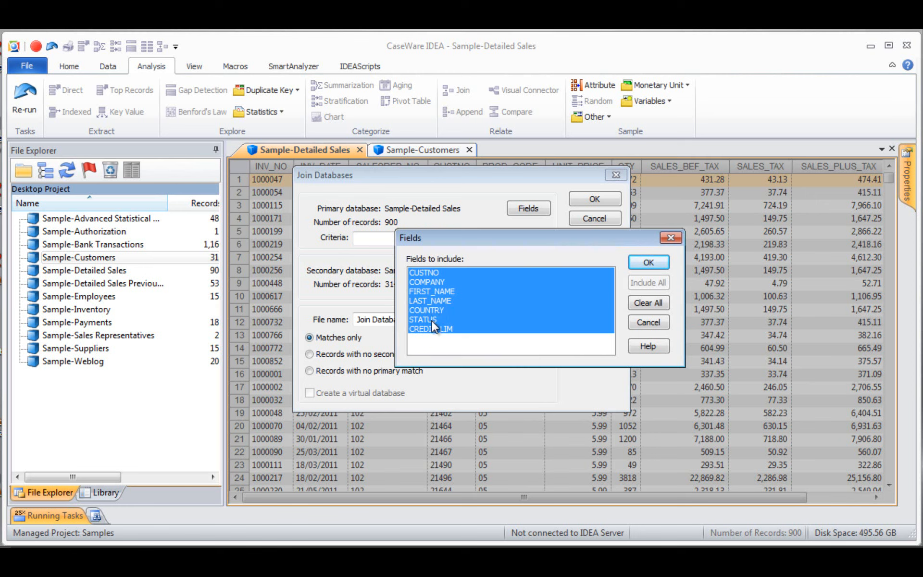
{"action": "left_click", "coordinate": [648, 322]}
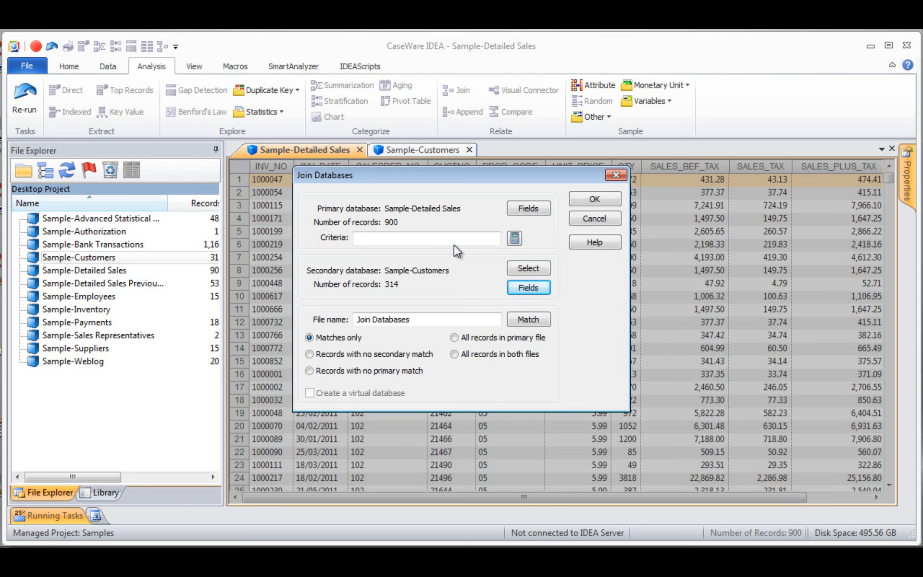
{"action": "left_click", "coordinate": [513, 238]}
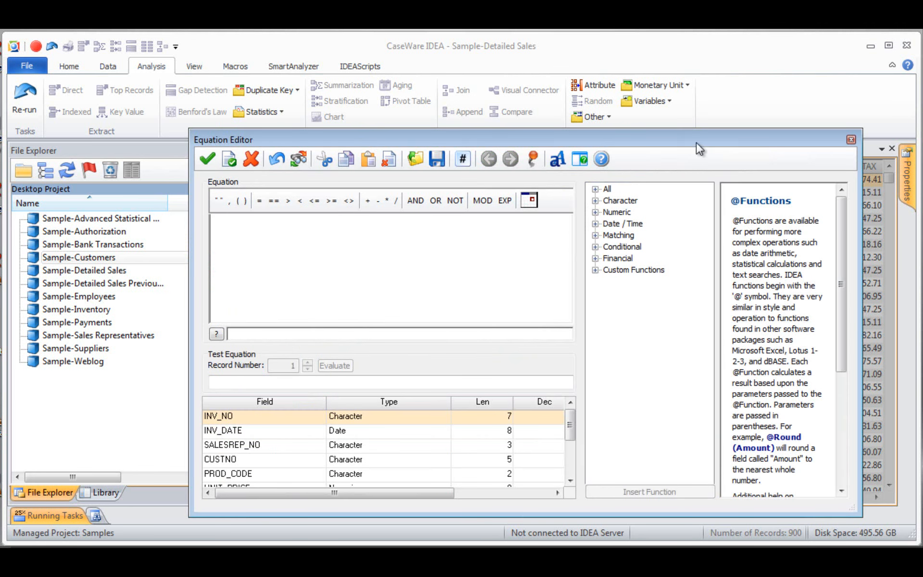
{"action": "left_click", "coordinate": [851, 139]}
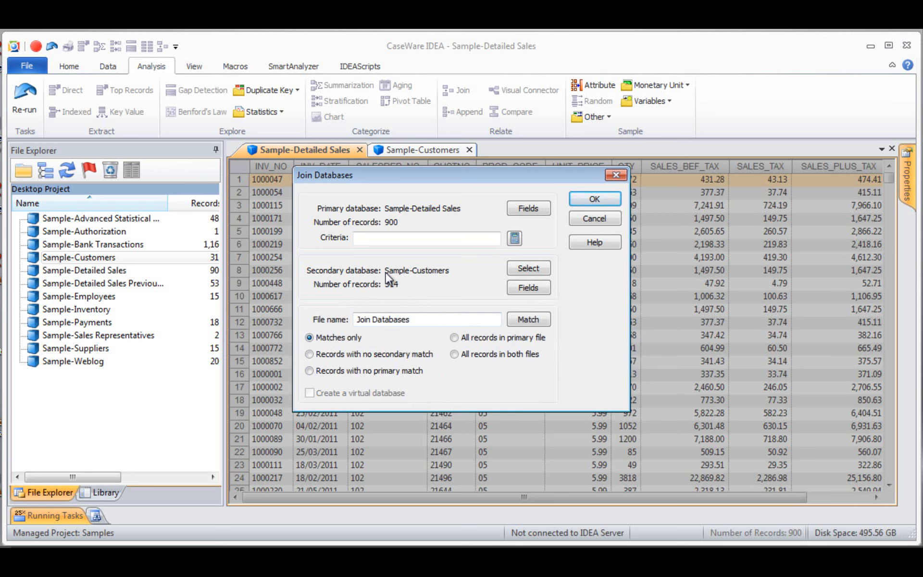
- Name the join's output file "Matches Only"
{"action": "left_click_drag", "start_coordinate": [419, 320], "coordinate": [326, 331]}
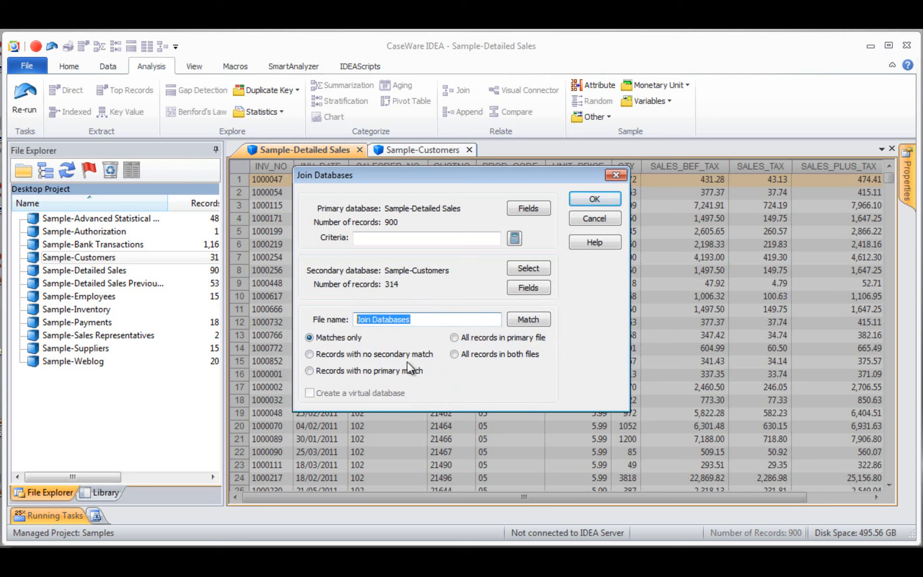
{"action": "type", "text": "Mat"}
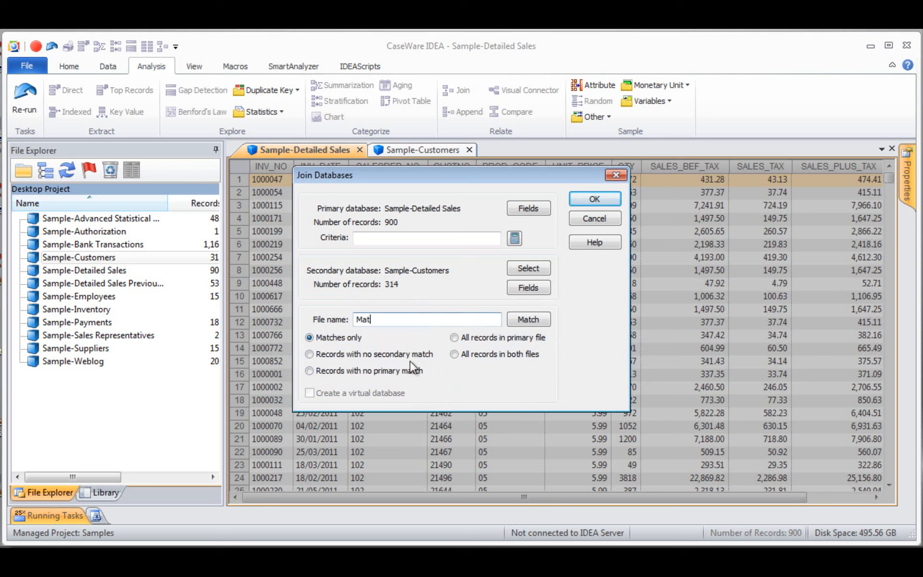
{"action": "type", "text": "ches Only"}
- Match the primary CUSTNO field in ascending order with the secondary CUSTNO field, and run the matches-only join
{"action": "left_click", "coordinate": [528, 319]}
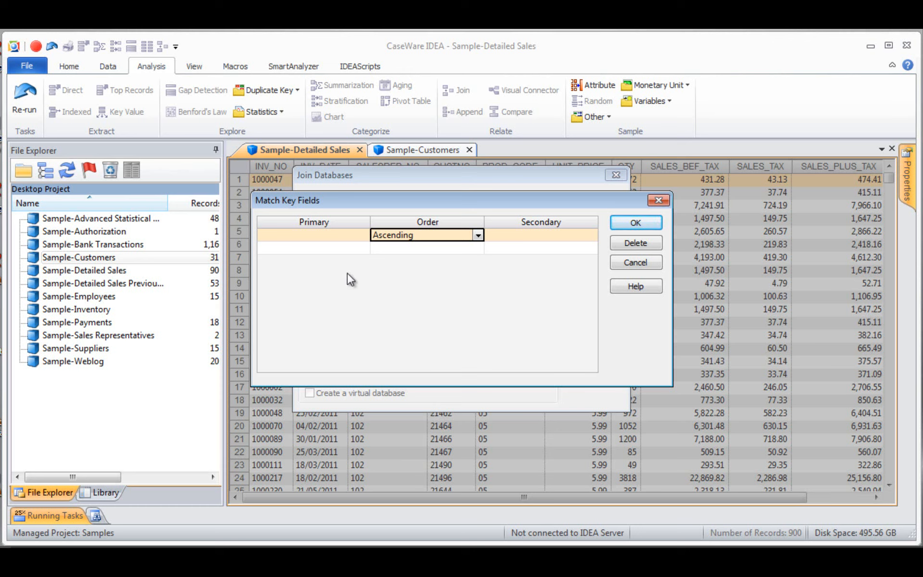
{"action": "left_click", "coordinate": [320, 235]}
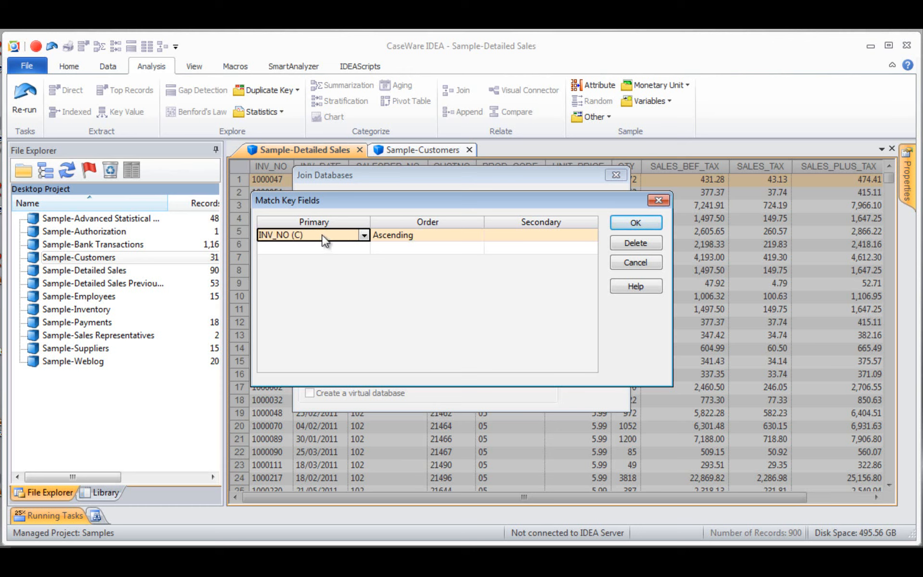
{"action": "left_click", "coordinate": [364, 236]}
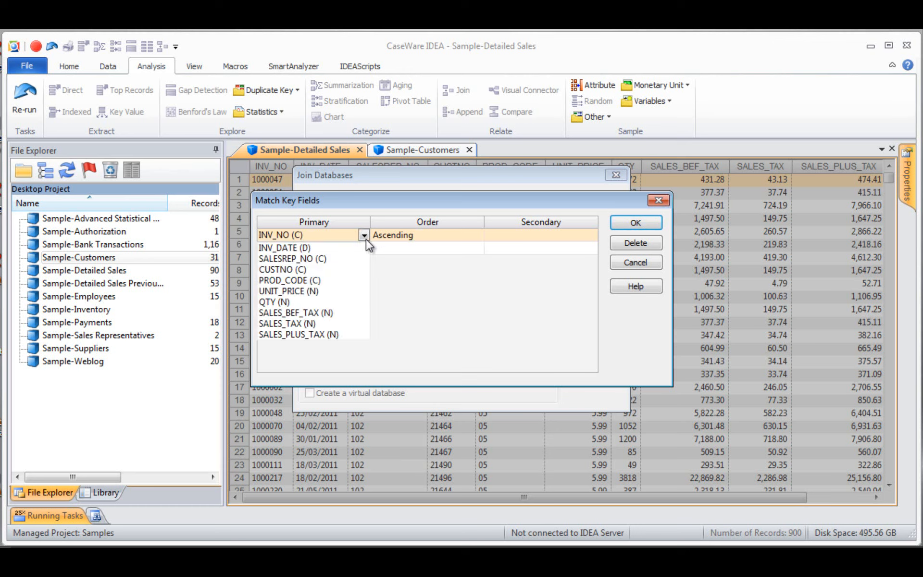
{"action": "left_click", "coordinate": [296, 270]}
{"action": "left_click", "coordinate": [529, 235]}
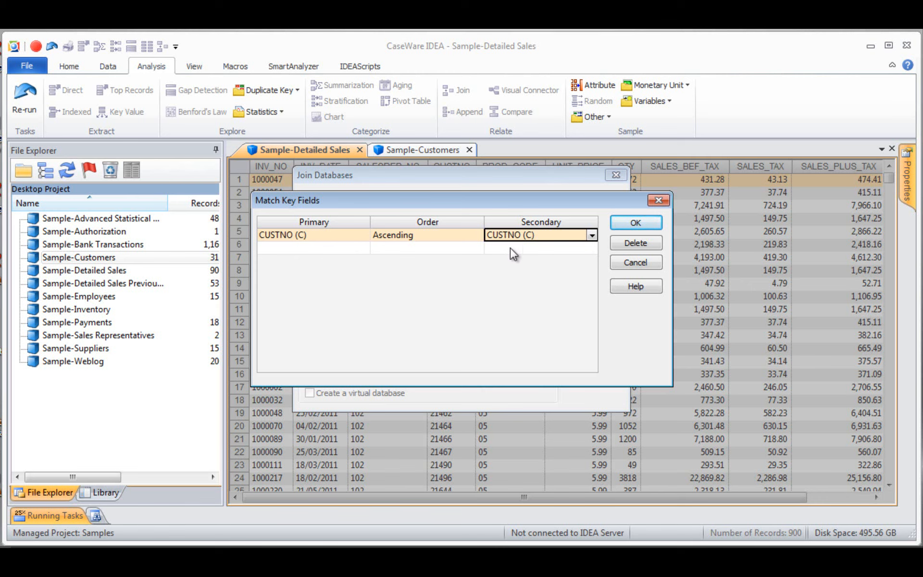
{"action": "left_click", "coordinate": [635, 223]}
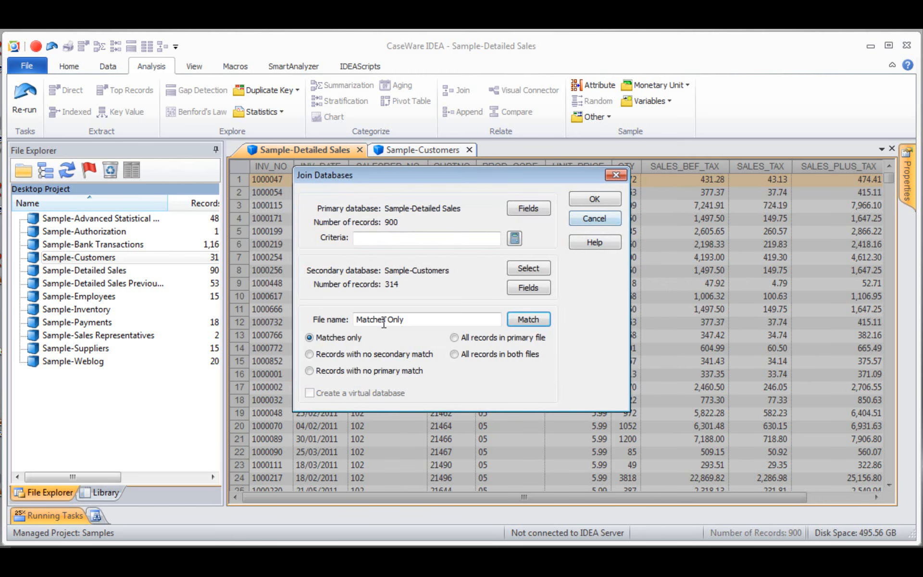
{"action": "left_click", "coordinate": [596, 201]}
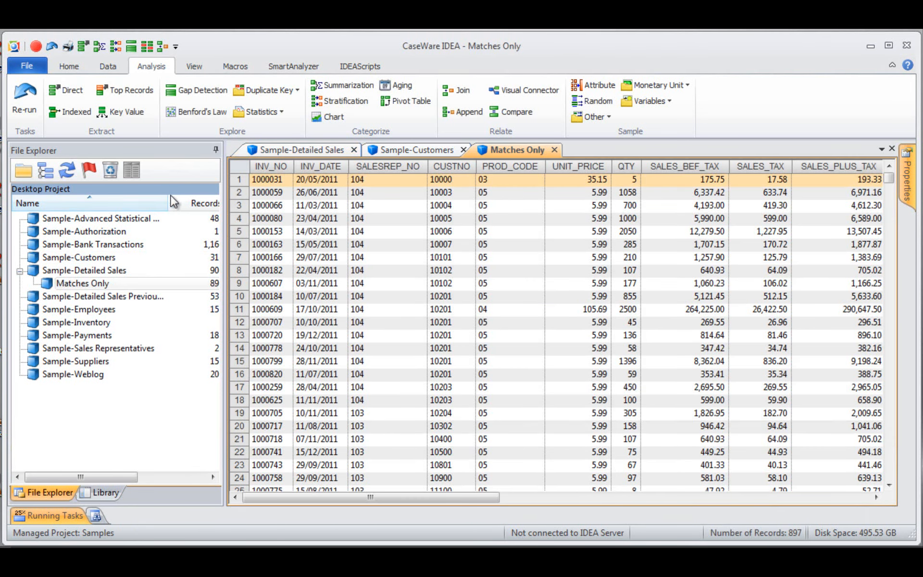
- Narrow the file list's Name column to reveal the full record counts, and expand the Join Databases entry in the Matches Only history
{"action": "left_click_drag", "start_coordinate": [170, 202], "coordinate": [146, 203]}
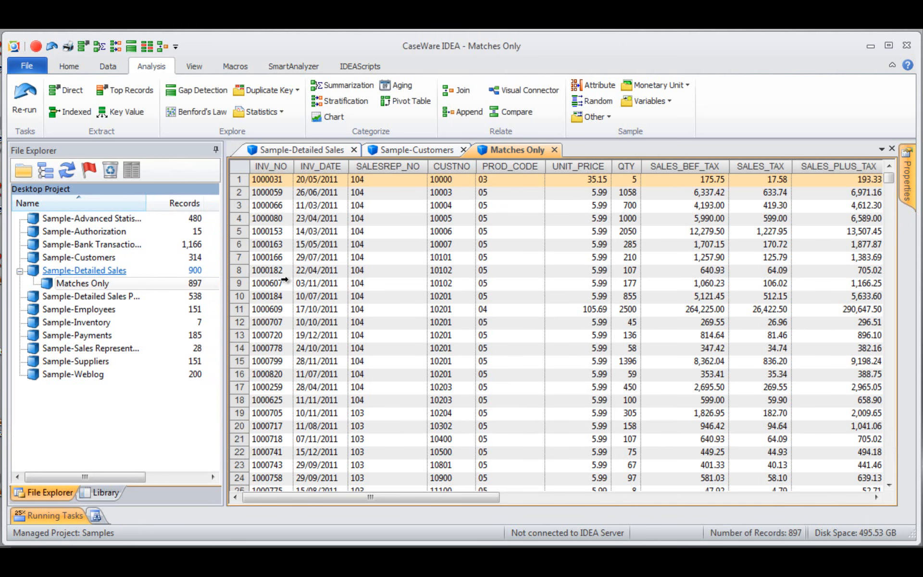
{"action": "mouse_move", "coordinate": [908, 178]}
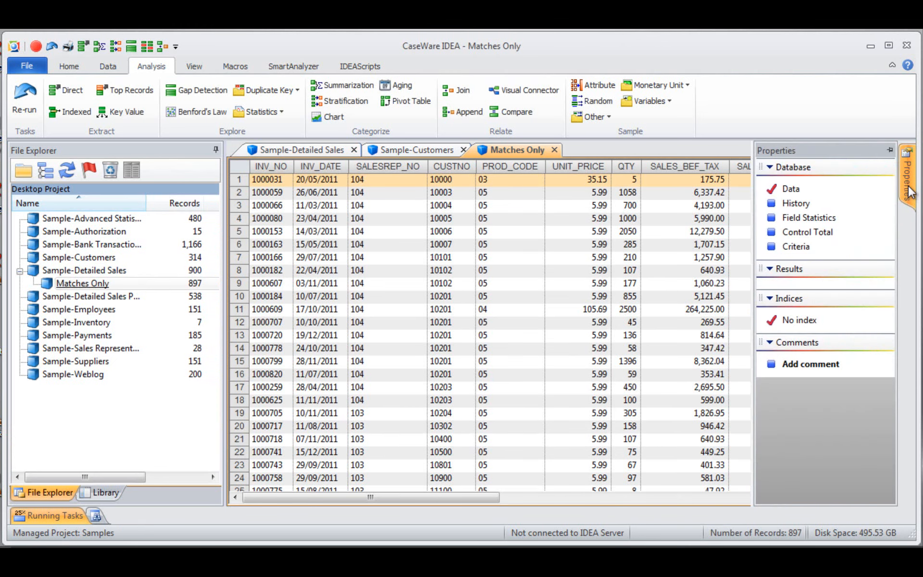
{"action": "left_click", "coordinate": [806, 204]}
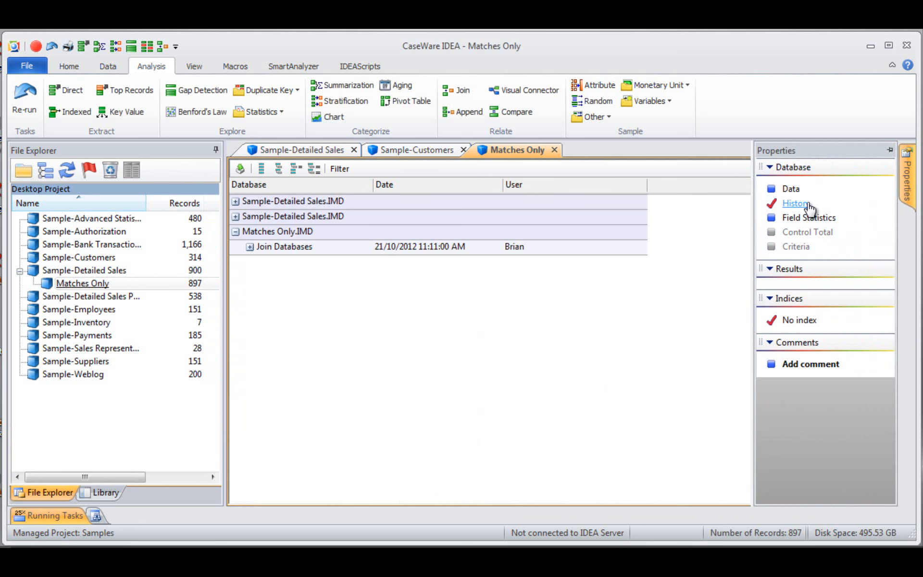
{"action": "left_click", "coordinate": [249, 247]}
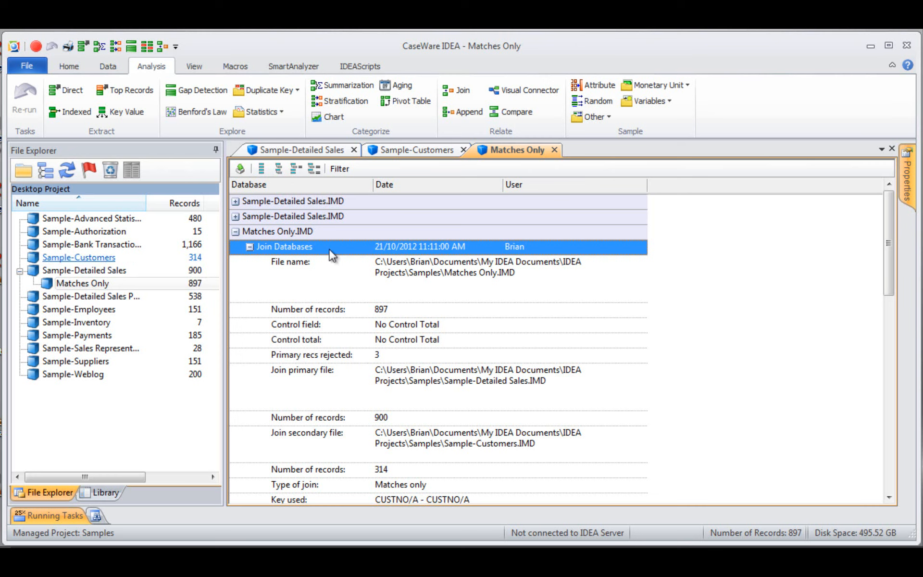
- Display the Matches Only data and examine the joined sales and customer fields across the records
{"action": "mouse_move", "coordinate": [911, 179]}
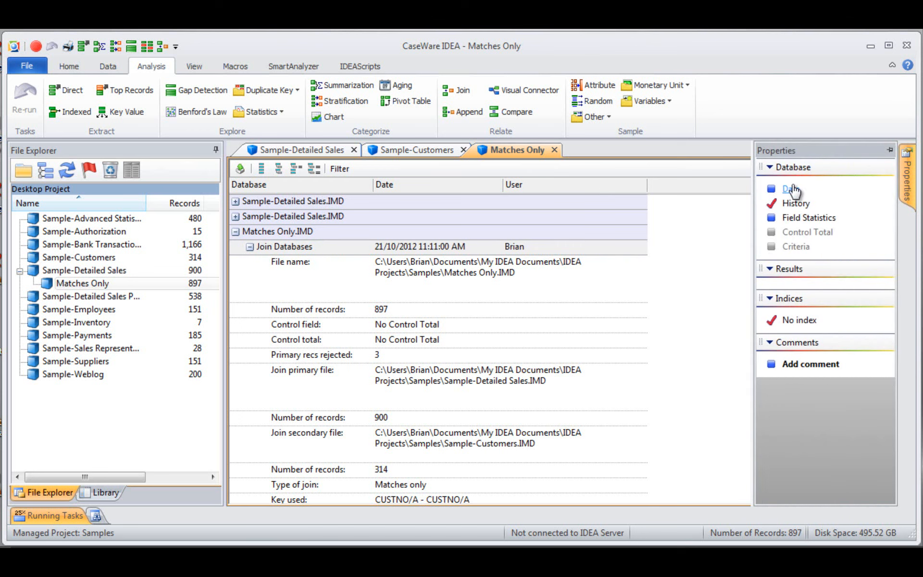
{"action": "left_click", "coordinate": [795, 190]}
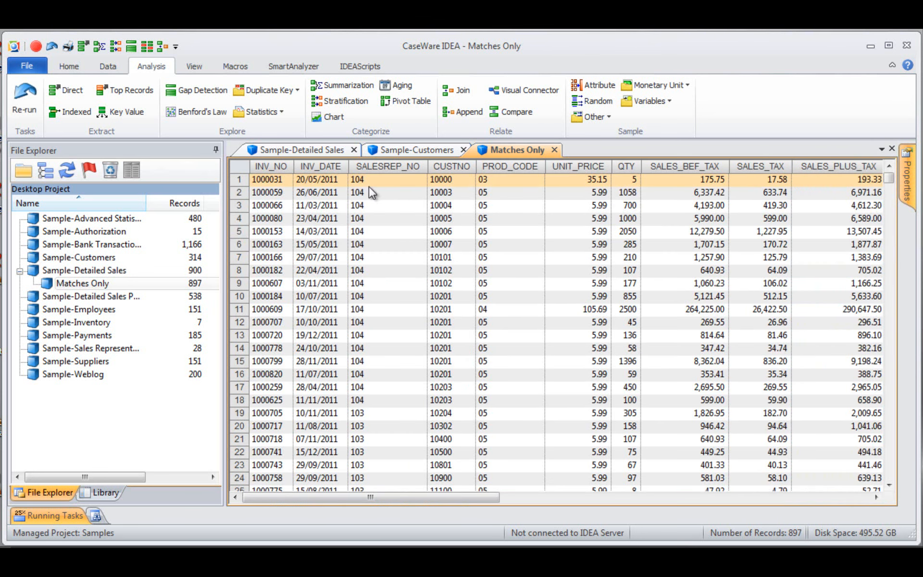
{"action": "left_click", "coordinate": [578, 496]}
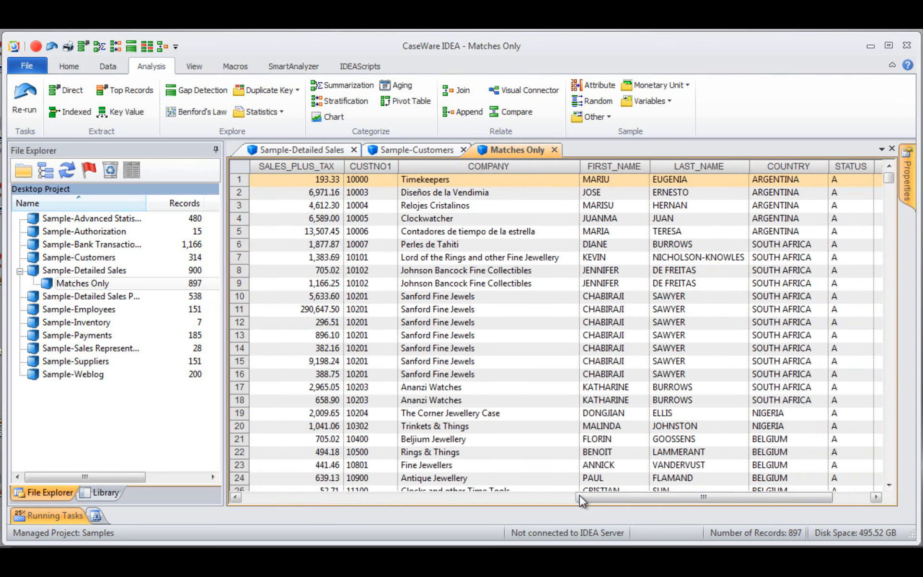
{"action": "left_click", "coordinate": [835, 502]}
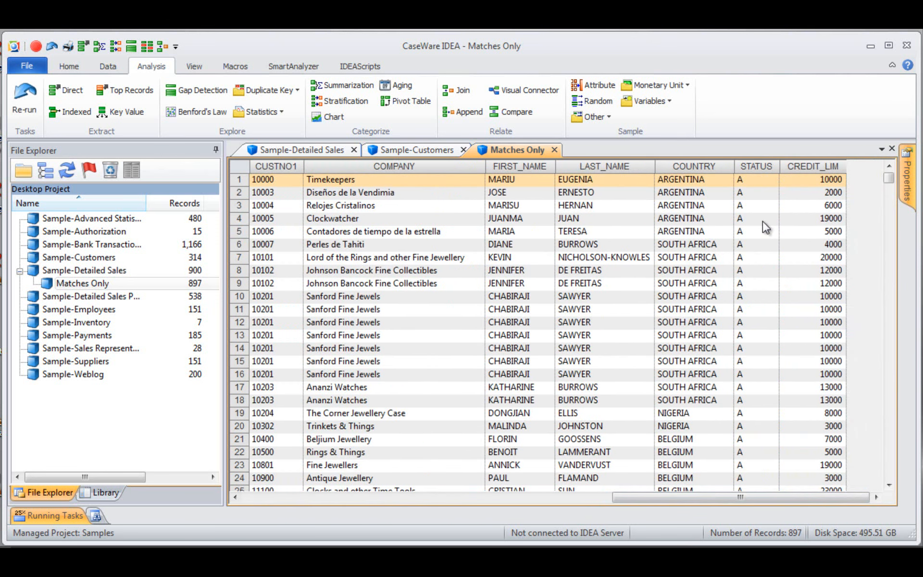
{"action": "left_click", "coordinate": [585, 500]}
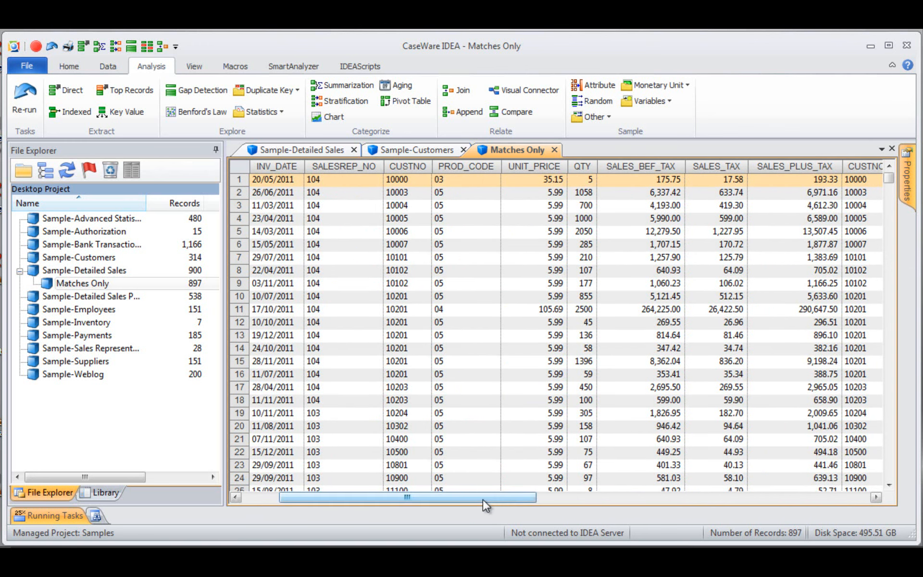
{"action": "left_click_drag", "start_coordinate": [481, 500], "coordinate": [387, 498]}
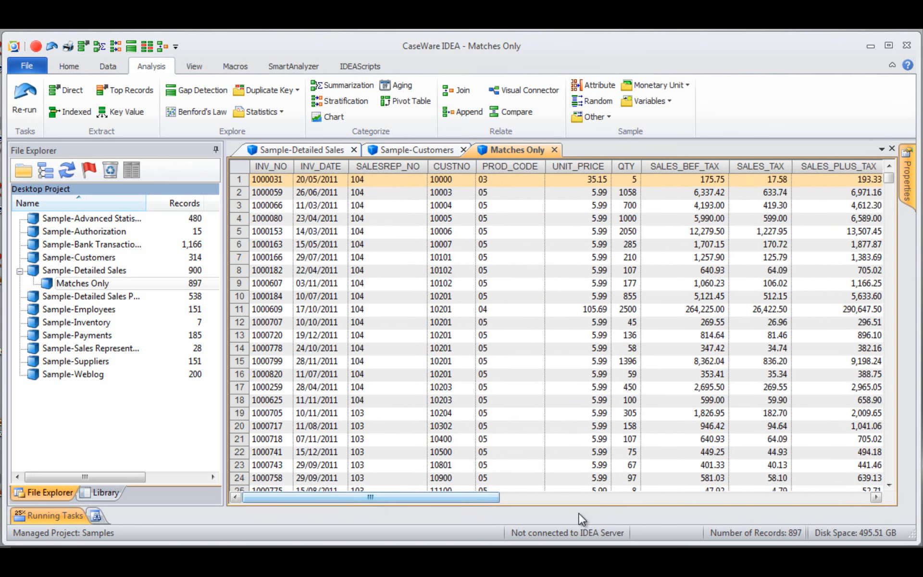
{"action": "left_click", "coordinate": [622, 500]}
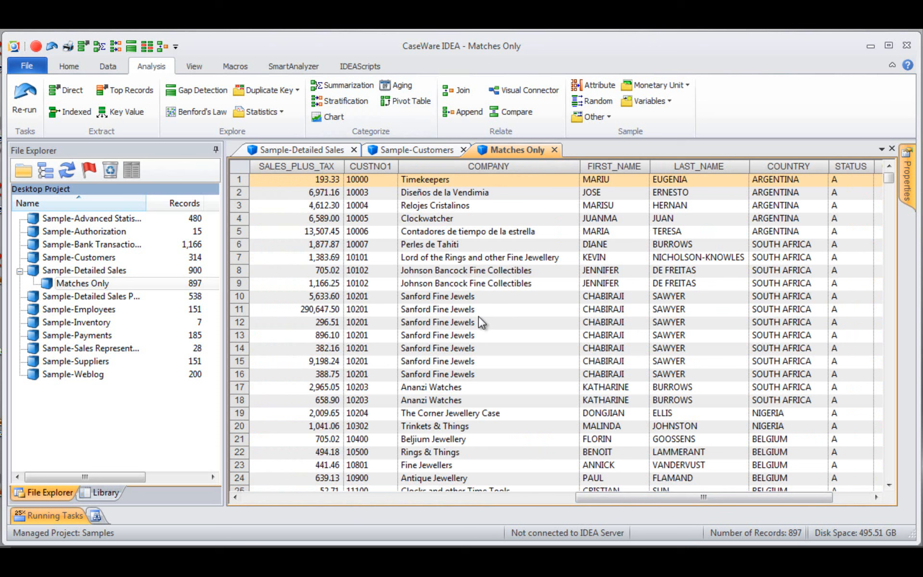
{"action": "left_click", "coordinate": [519, 502]}
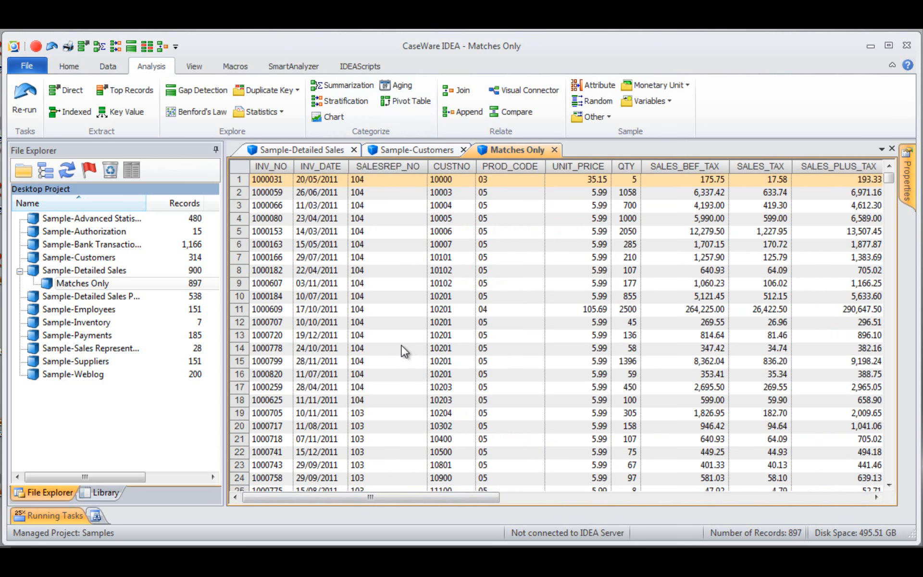
- Re-run the join for records with no secondary match, naming the output file "No secondary match"
{"action": "left_click", "coordinate": [27, 97]}
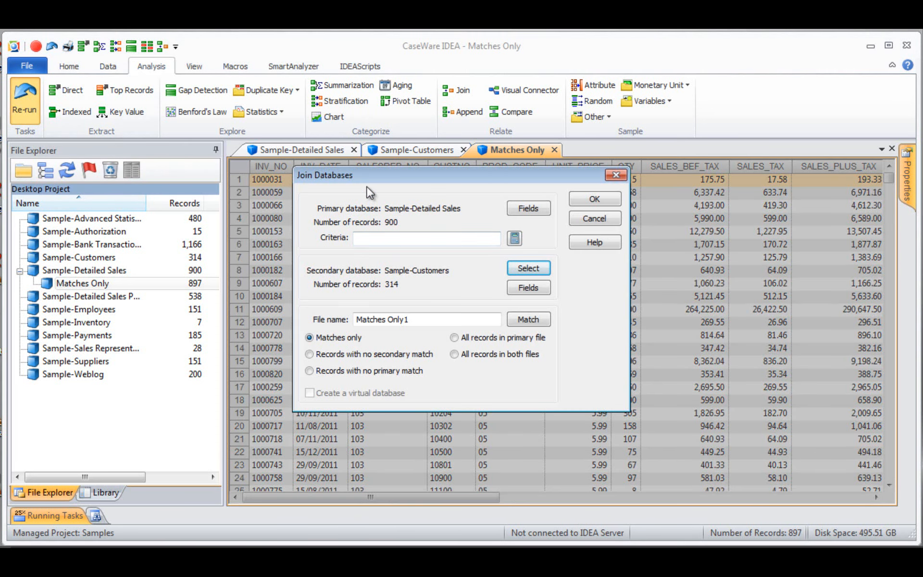
{"action": "left_click", "coordinate": [310, 354]}
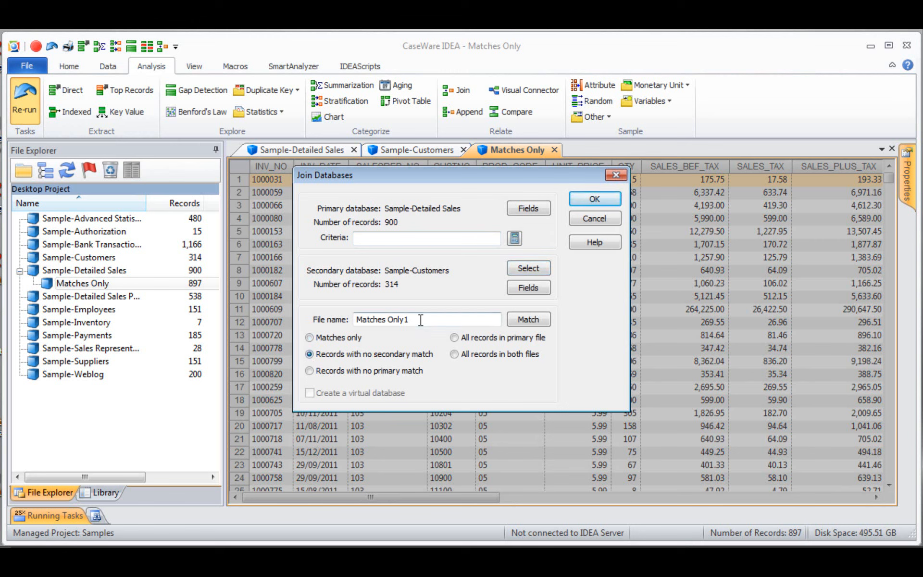
{"action": "left_click_drag", "start_coordinate": [421, 320], "coordinate": [319, 327]}
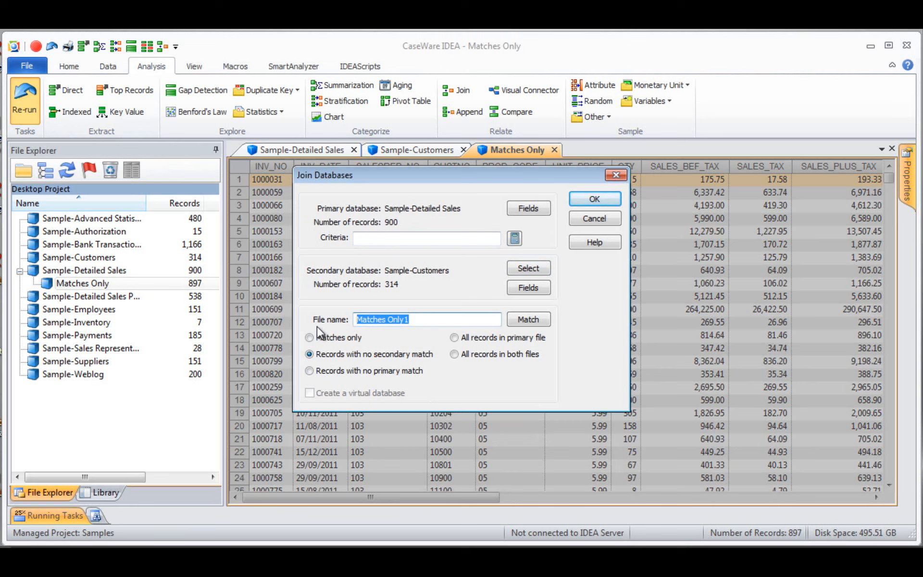
{"action": "type", "text": "No "}
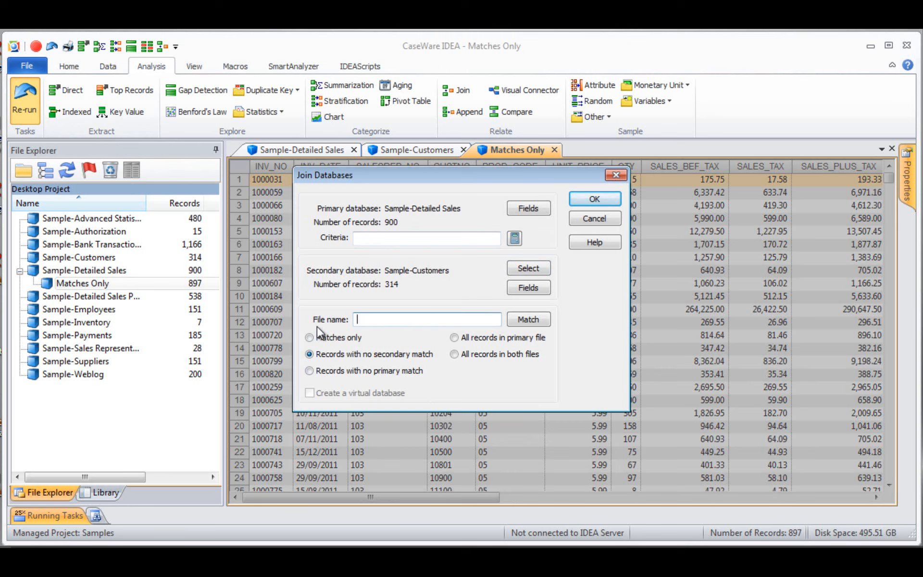
{"action": "type", "text": "secondary match"}
{"action": "left_click", "coordinate": [601, 200]}
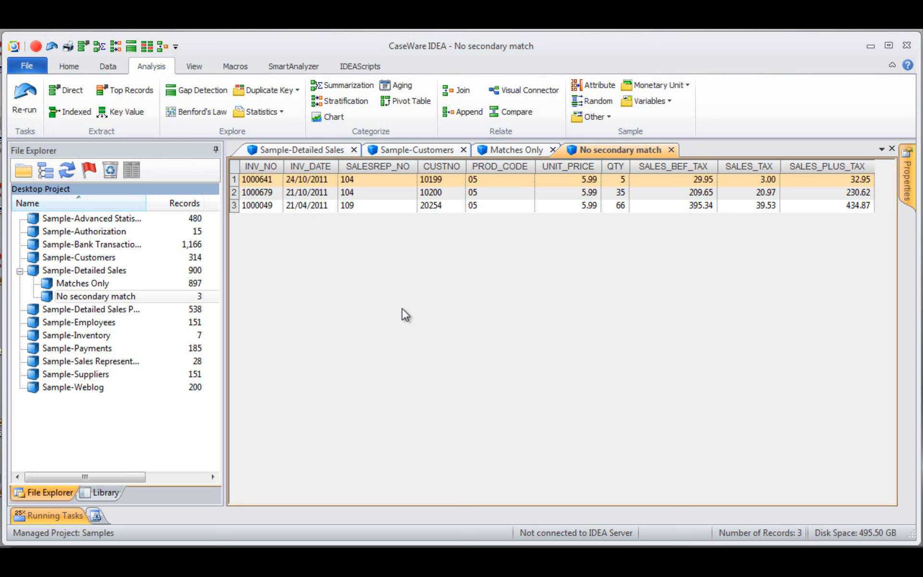
- Re-run the join for records with no primary match, output to "No primary match", and review the resulting customer fields
{"action": "left_click", "coordinate": [22, 99]}
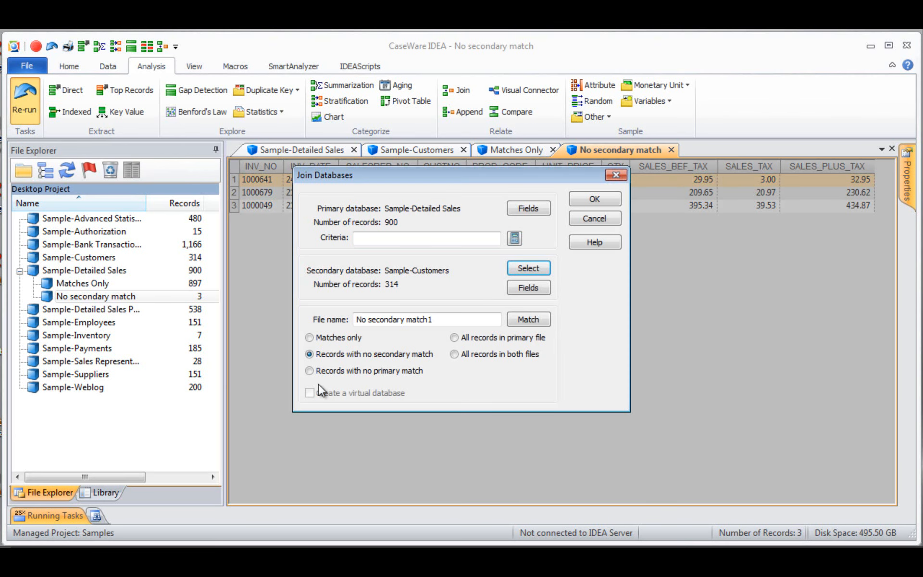
{"action": "left_click", "coordinate": [310, 371]}
{"action": "left_click_drag", "start_coordinate": [447, 319], "coordinate": [331, 327]}
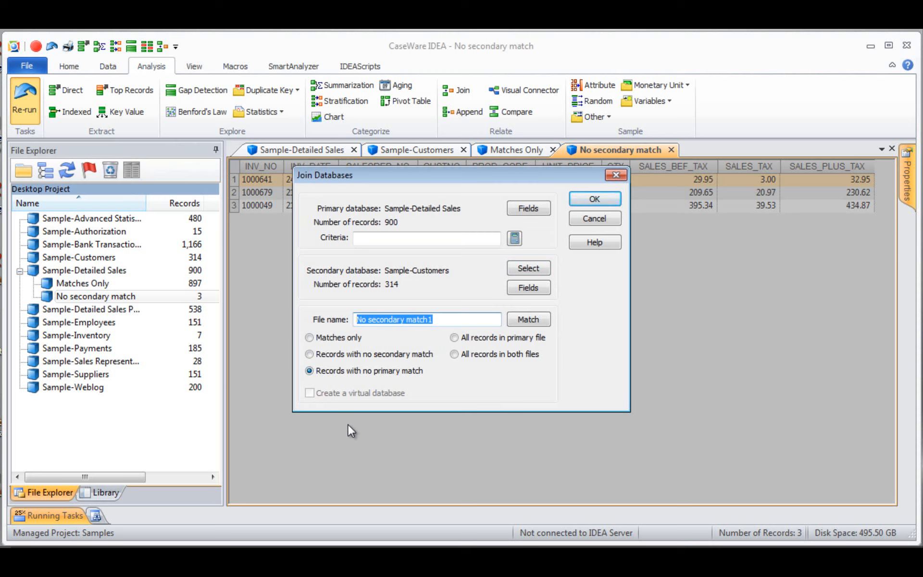
{"action": "type", "text": "No primary"}
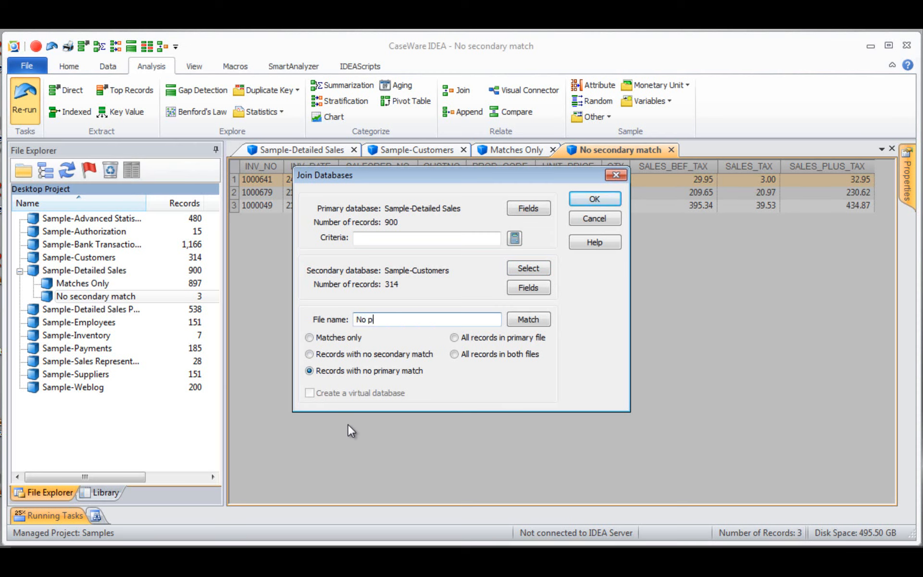
{"action": "type", "text": " match"}
{"action": "left_click", "coordinate": [584, 200]}
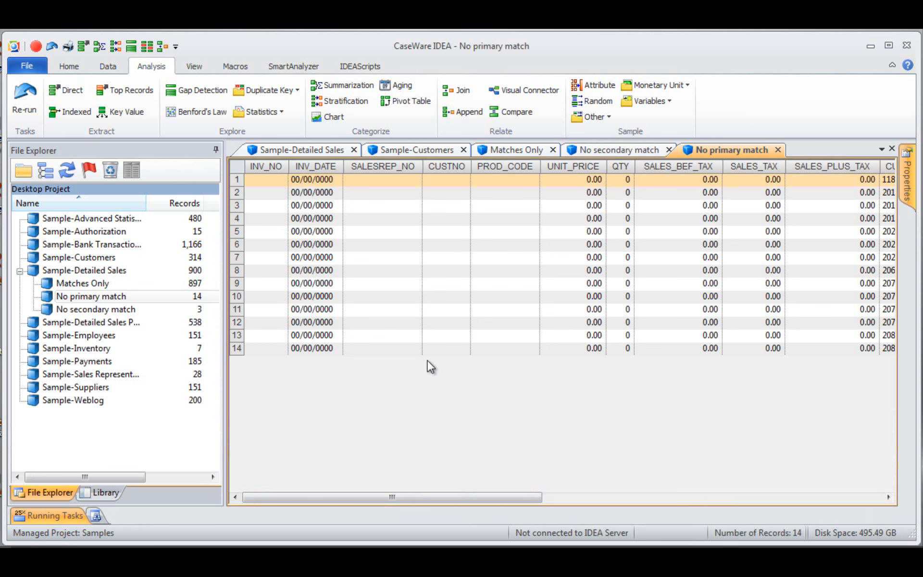
{"action": "left_click", "coordinate": [570, 500]}
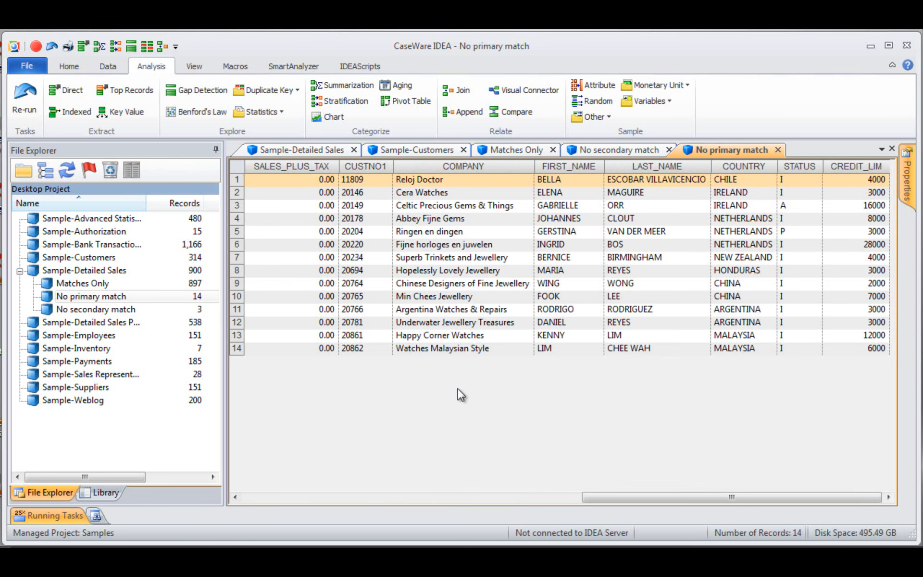
{"action": "left_click", "coordinate": [25, 100]}
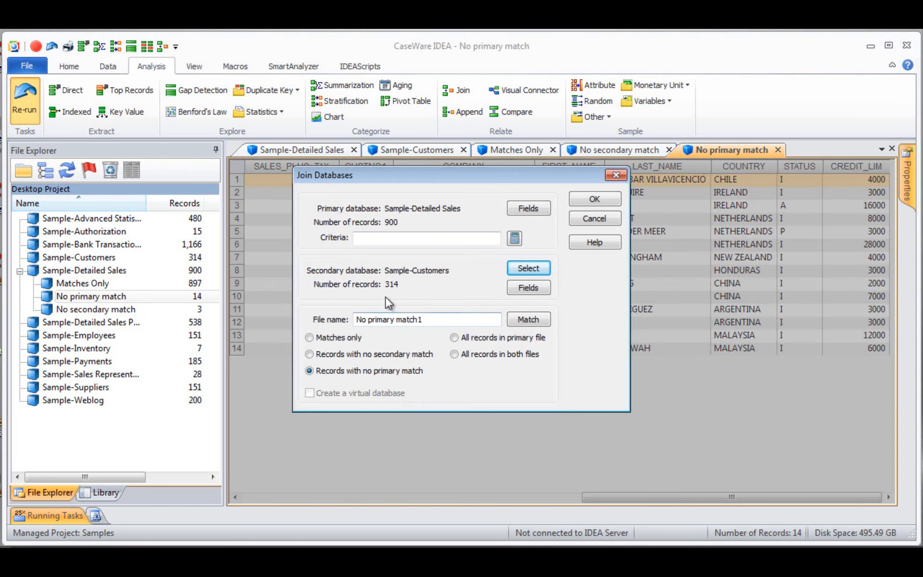
{"action": "left_click_drag", "start_coordinate": [424, 319], "coordinate": [308, 321]}
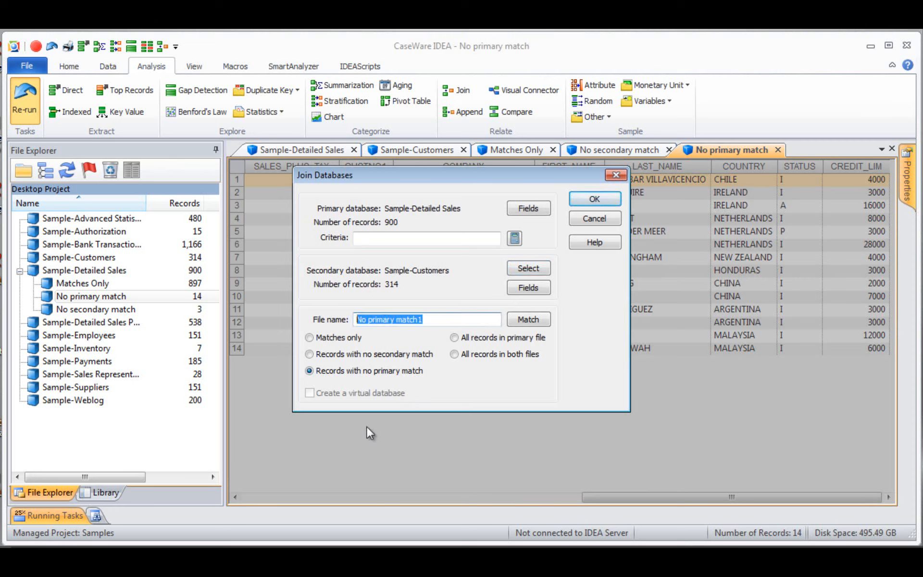
{"action": "type", "text": "All records"}
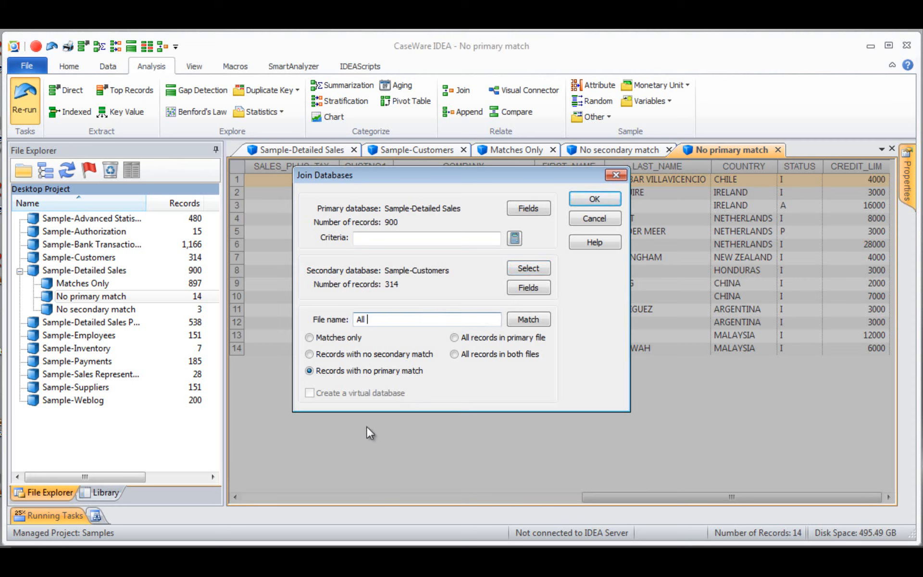
{"action": "type", "text": " in primary file"}
{"action": "left_click", "coordinate": [598, 201]}
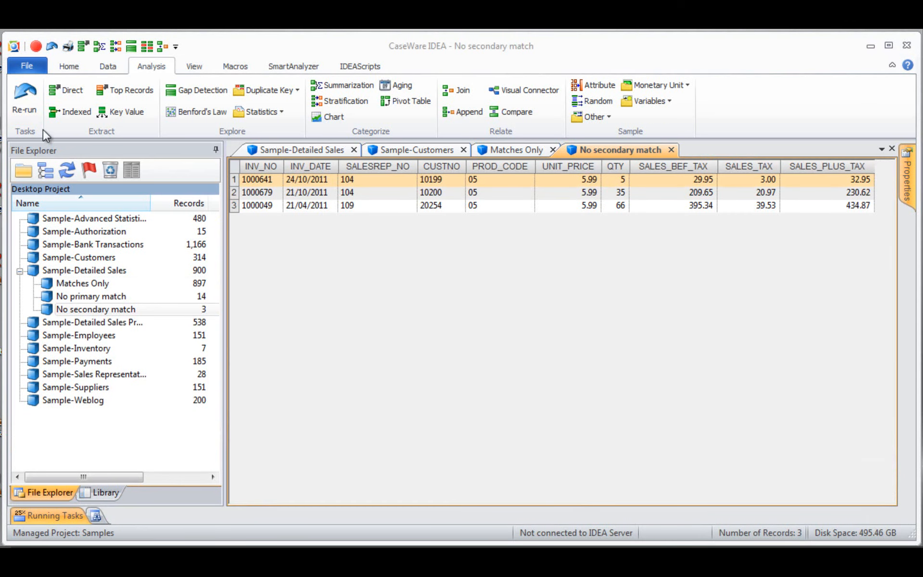
- Re-run the join with the all-records-in-primary-file option, naming the output file "All records in primary file"
{"action": "left_click", "coordinate": [24, 100]}
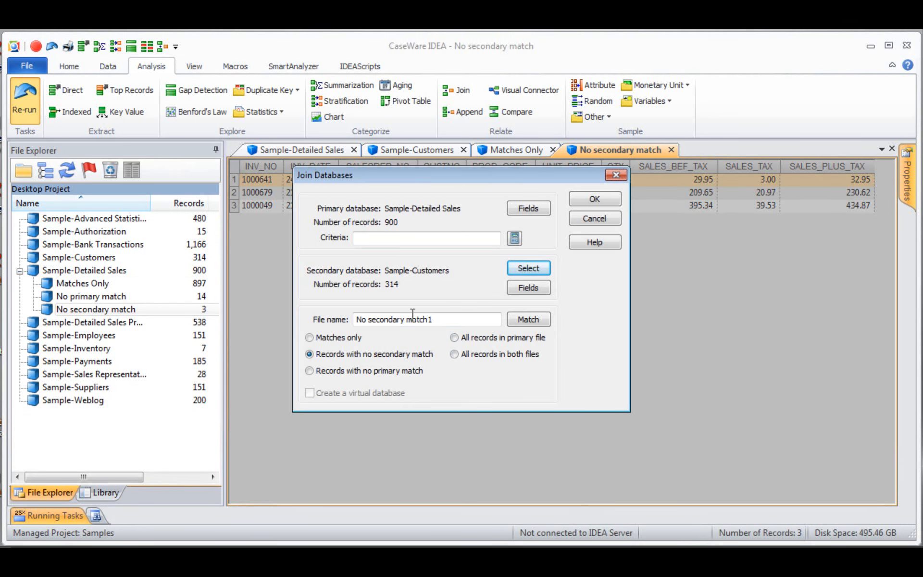
{"action": "left_click_drag", "start_coordinate": [442, 320], "coordinate": [308, 323]}
{"action": "type", "text": "A"}
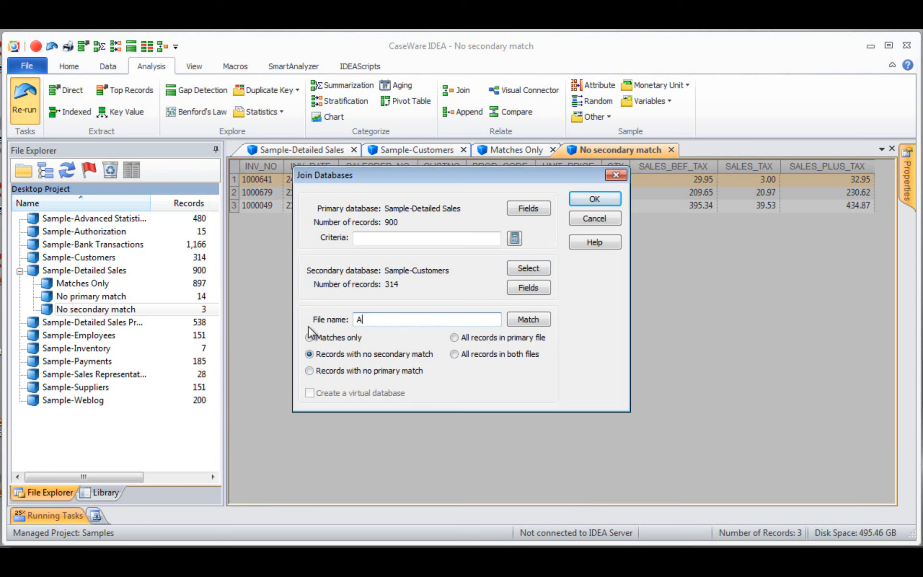
{"action": "type", "text": "ll records in primary file"}
{"action": "left_click", "coordinate": [454, 337]}
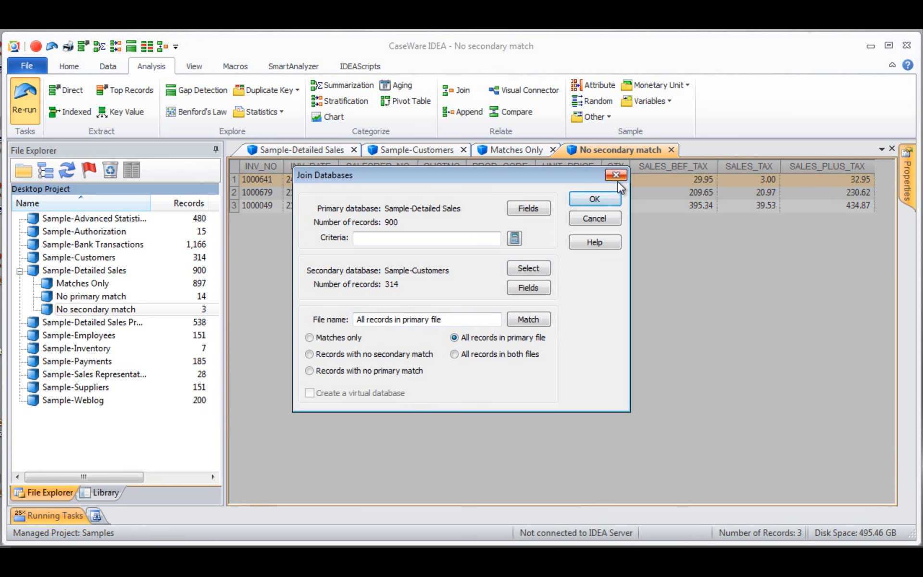
{"action": "left_click", "coordinate": [610, 198]}
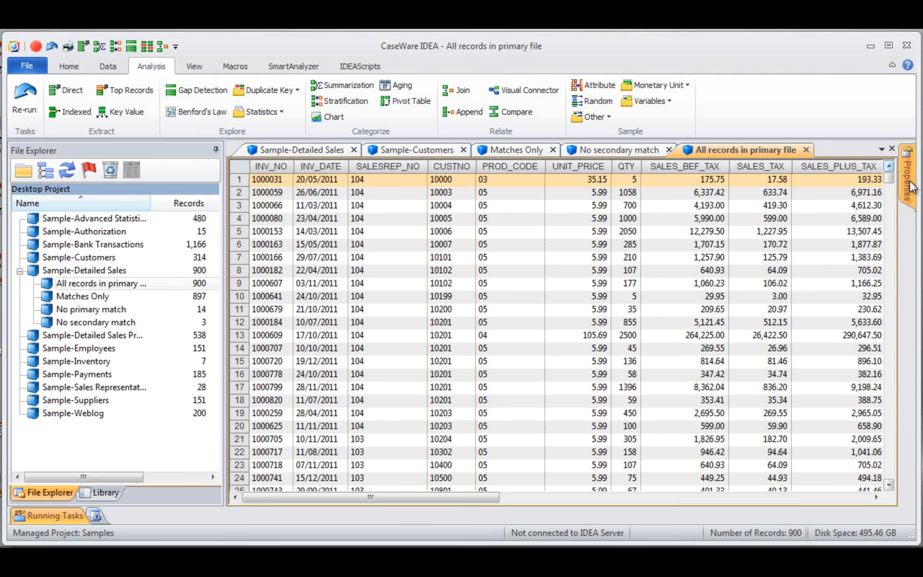
- Review the Join Databases history entry of All records in primary file, and examine its data for records lacking customer details
{"action": "mouse_move", "coordinate": [907, 178]}
{"action": "left_click", "coordinate": [796, 203]}
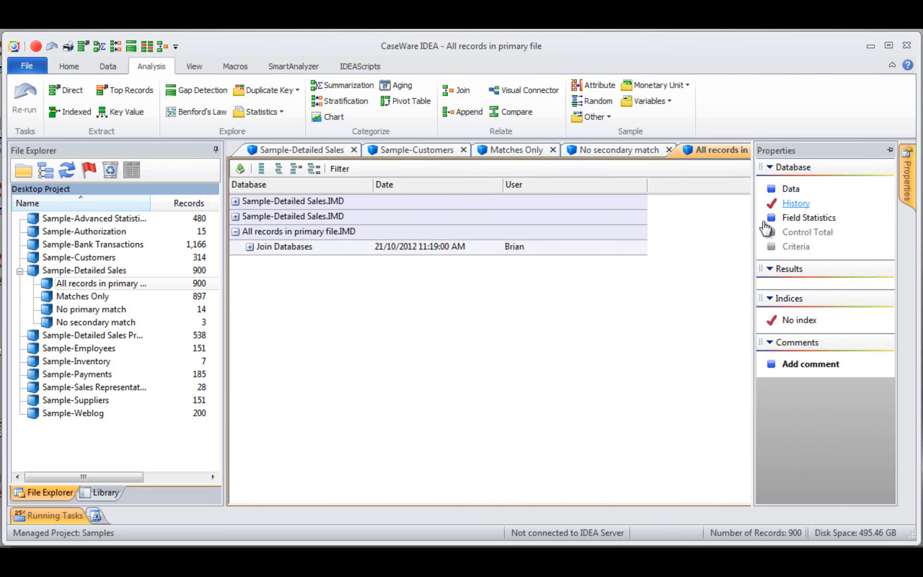
{"action": "left_click", "coordinate": [249, 247]}
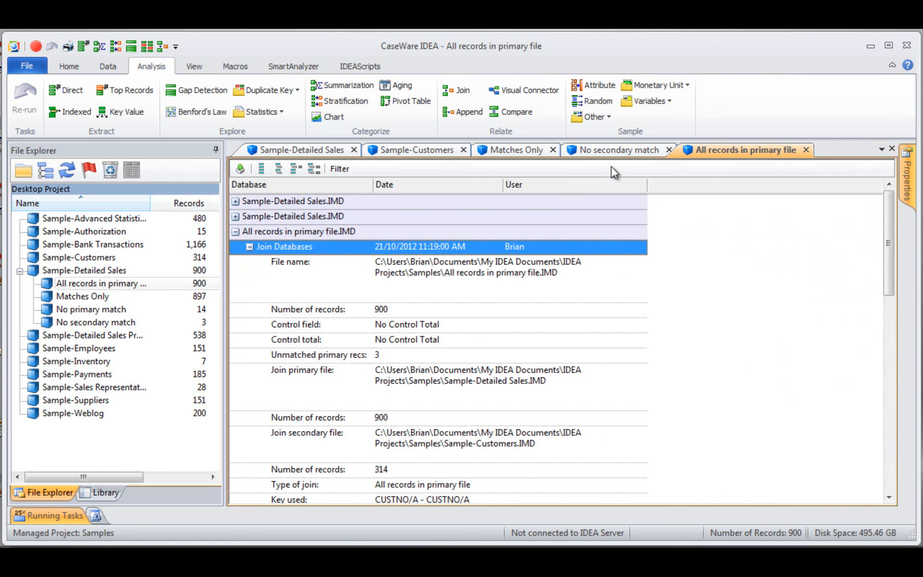
{"action": "mouse_move", "coordinate": [904, 169]}
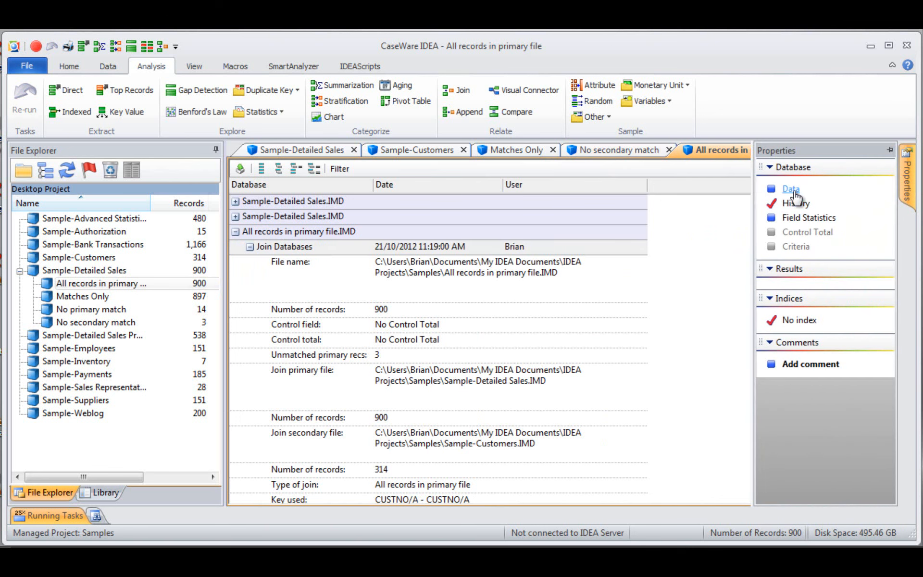
{"action": "left_click", "coordinate": [791, 190]}
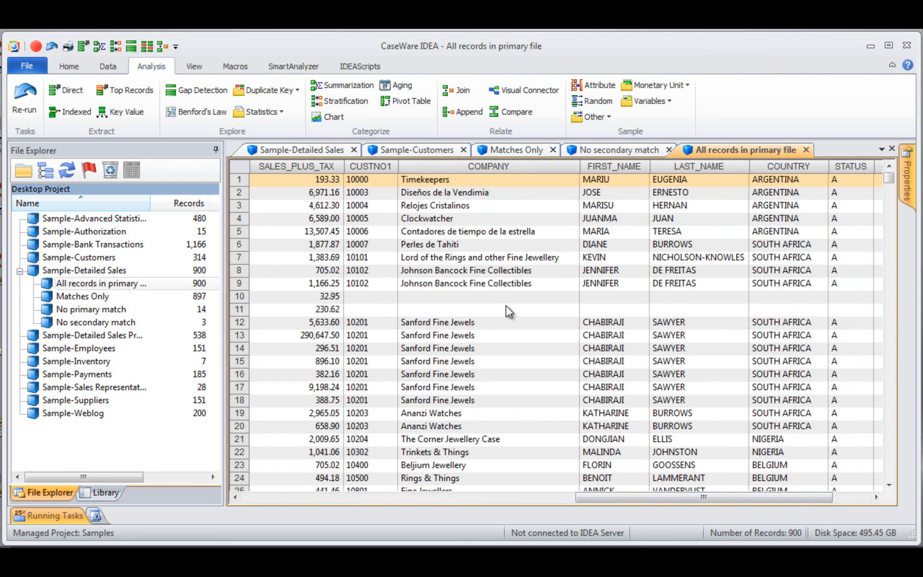
{"action": "left_click_drag", "start_coordinate": [827, 497], "coordinate": [494, 498]}
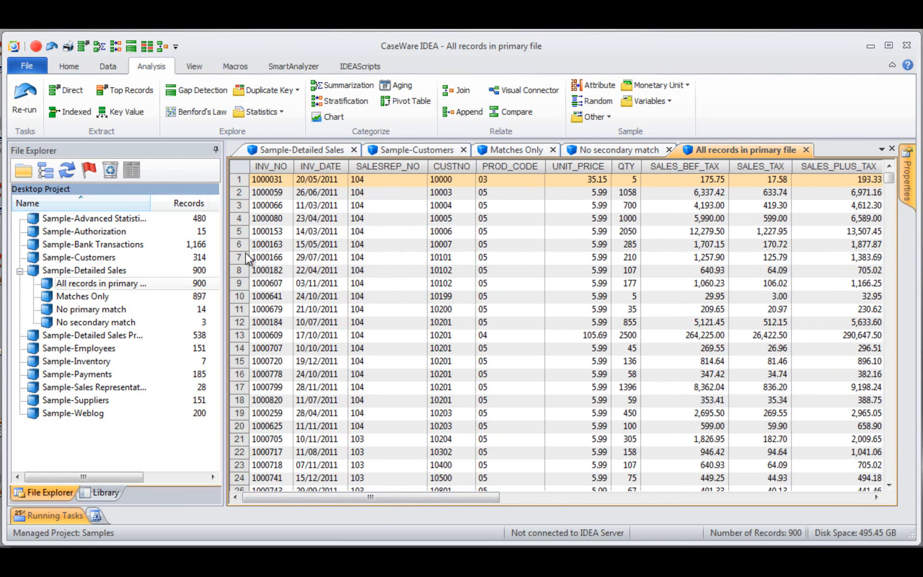
- Re-run the join with the all-records-in-both-files option, naming the output file "All records in both files"
{"action": "left_click", "coordinate": [25, 97]}
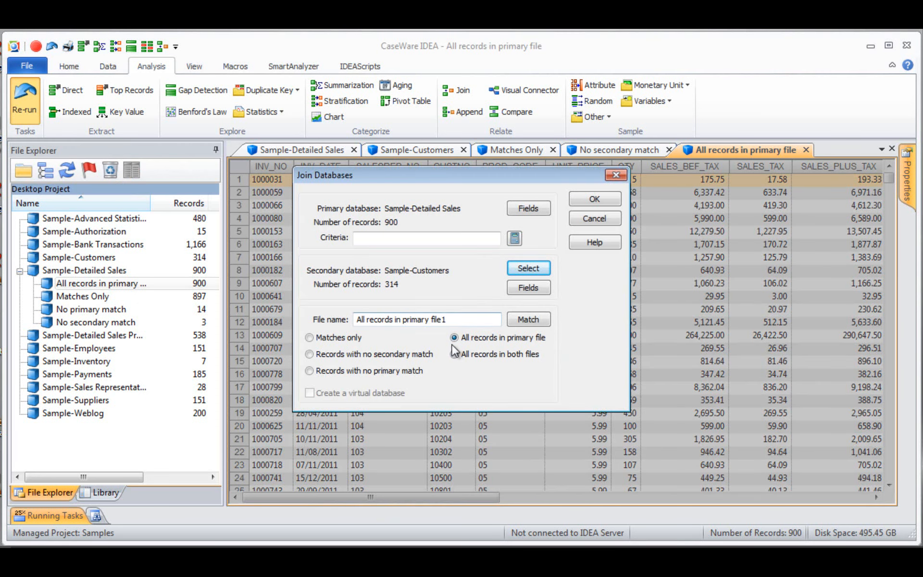
{"action": "left_click", "coordinate": [458, 357]}
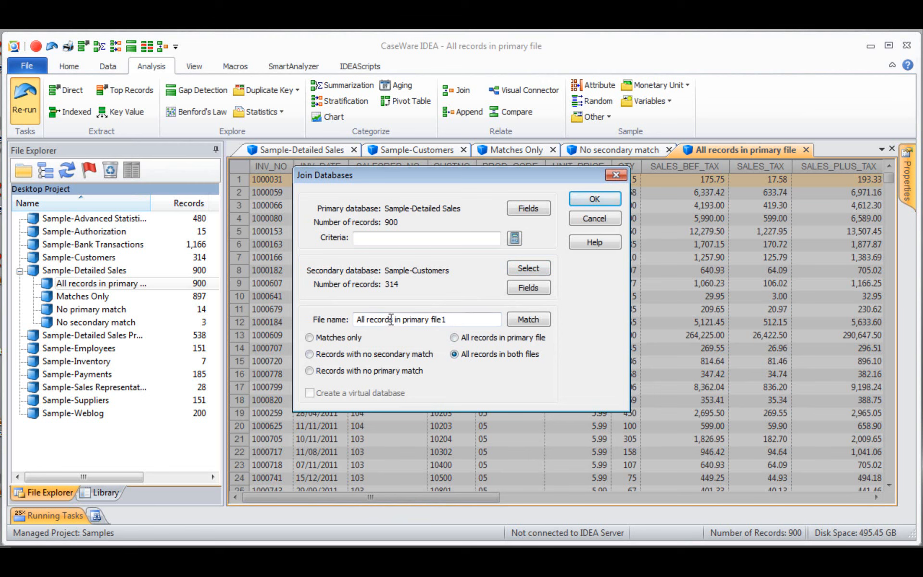
{"action": "left_click_drag", "start_coordinate": [395, 319], "coordinate": [488, 315]}
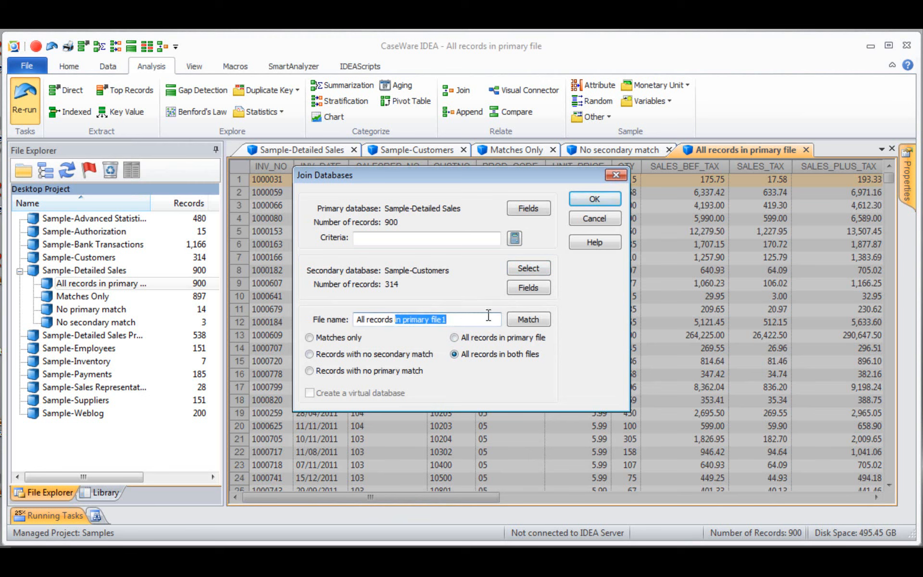
{"action": "type", "text": "in both fil"}
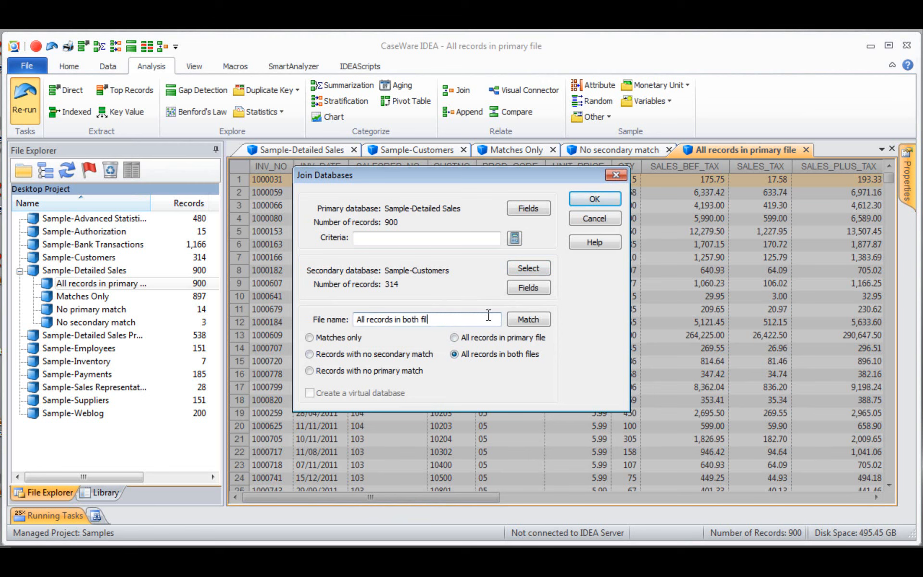
{"action": "type", "text": "es"}
{"action": "left_click", "coordinate": [590, 200]}
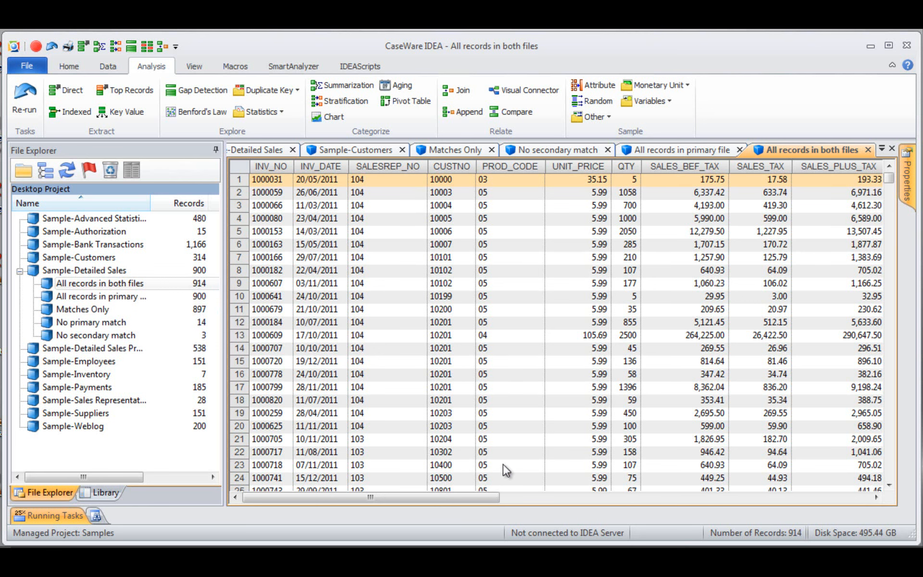
- Sort the joined data by INV_NO in ascending order, and compare the sales and customer fields of the records lacking an invoice number
{"action": "left_click", "coordinate": [572, 495]}
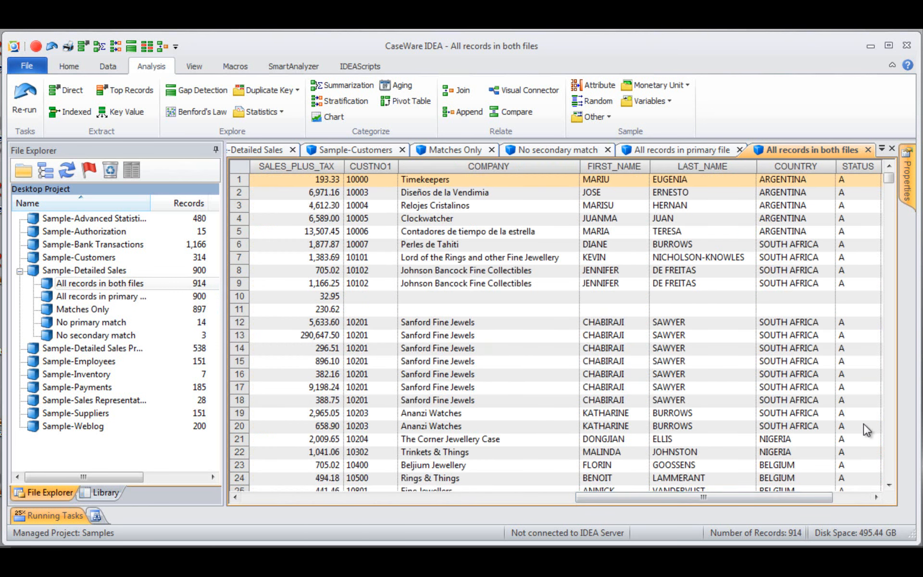
{"action": "left_click", "coordinate": [890, 450]}
{"action": "left_click", "coordinate": [889, 450]}
{"action": "left_click", "coordinate": [889, 450]}
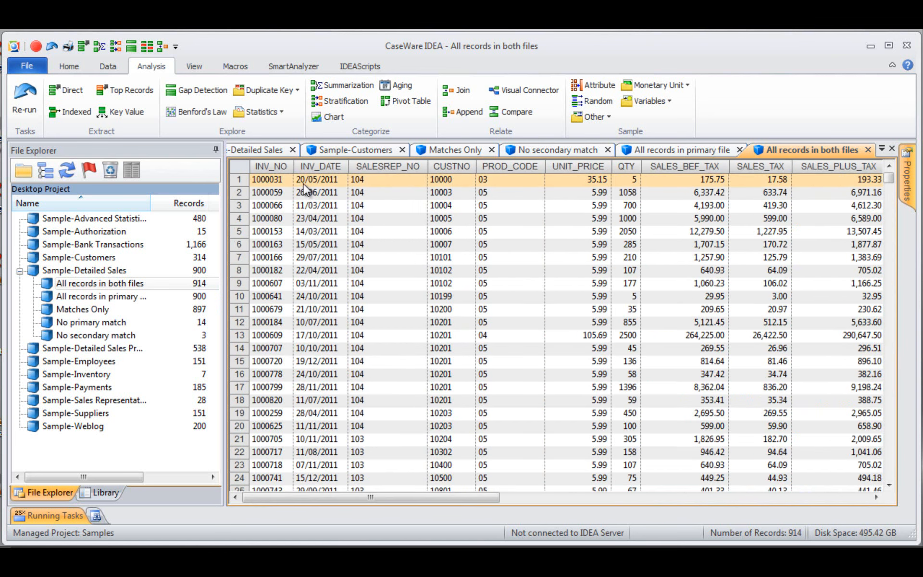
{"action": "left_click", "coordinate": [279, 167]}
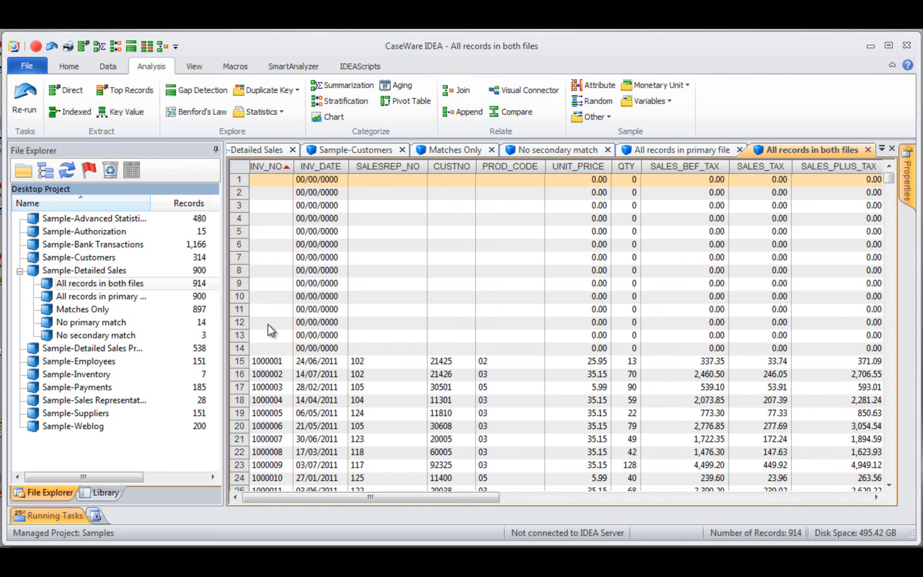
{"action": "left_click", "coordinate": [559, 498]}
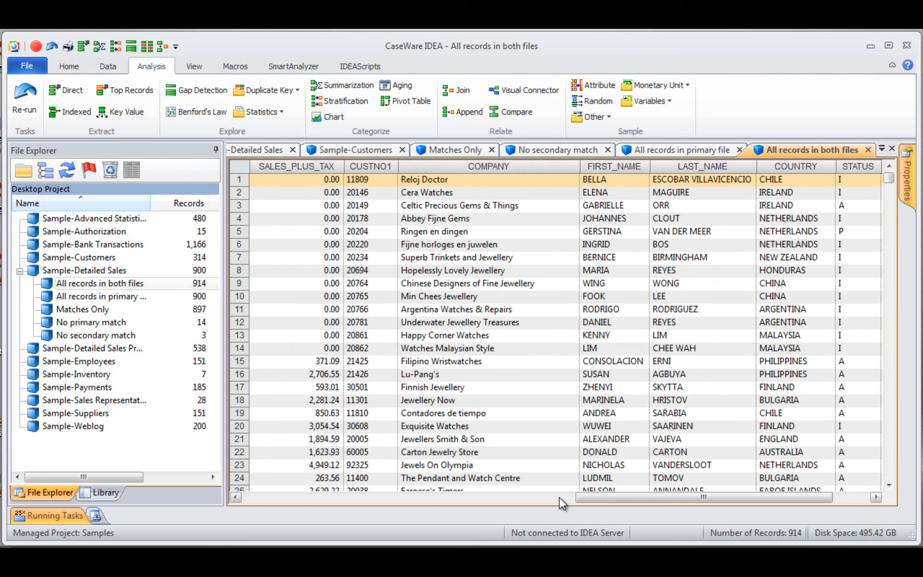
{"action": "left_click", "coordinate": [838, 501]}
{"action": "mouse_move", "coordinate": [743, 499]}
{"action": "left_mouse_down"}
{"action": "mouse_move", "coordinate": [396, 512]}
{"action": "mouse_move", "coordinate": [729, 497]}
{"action": "left_mouse_up"}
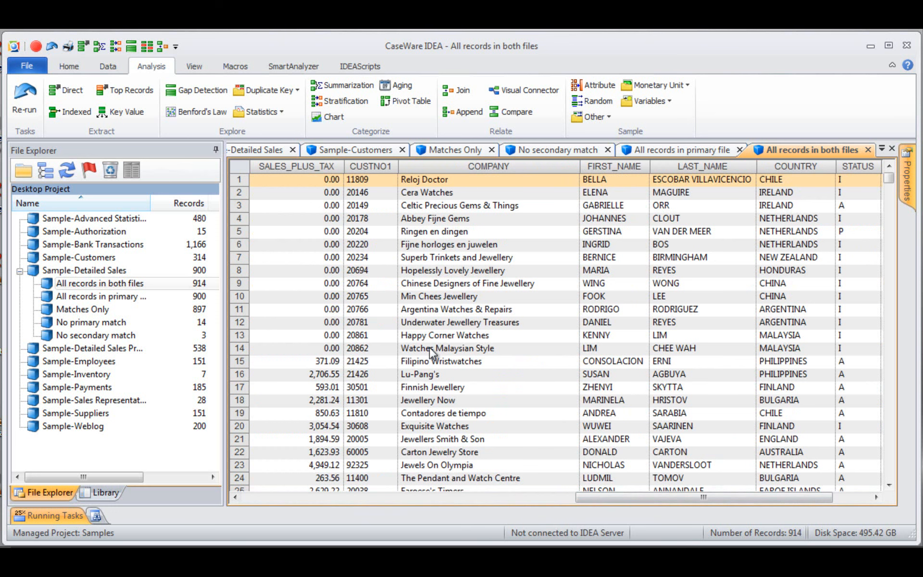
{"action": "left_click", "coordinate": [492, 498]}
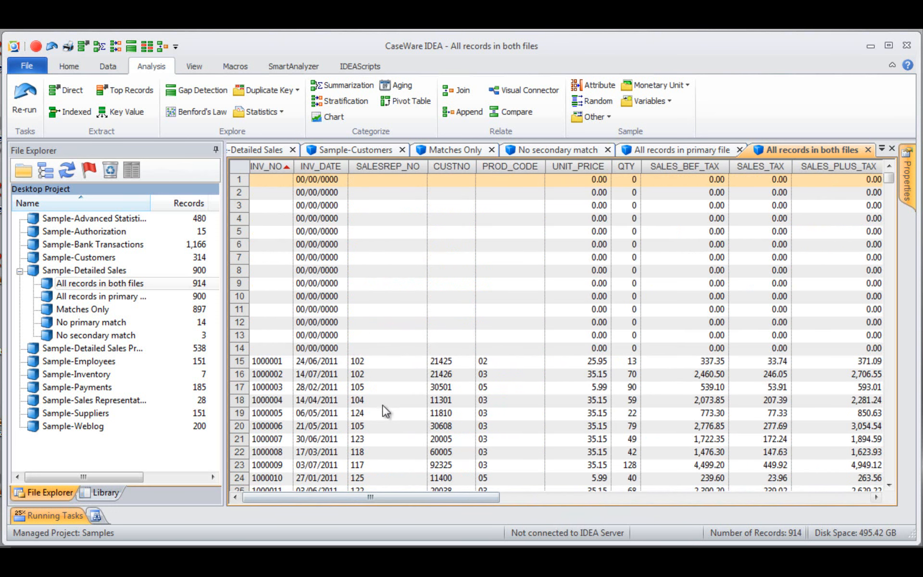